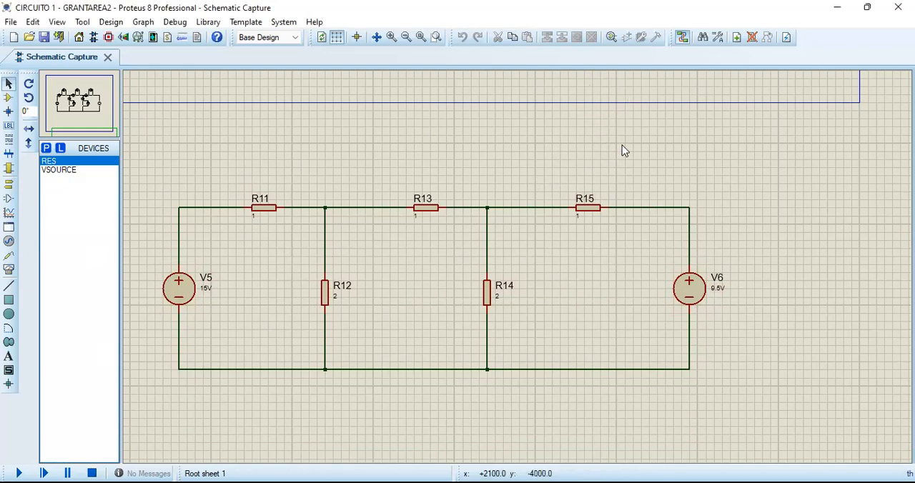
Run the simulation of the first circuit, whose resistors R1 to R5 are fitted with voltmeters and ammeters.
scroll(519, 273, up, 1)
scroll(517, 268, down, 2)
middle_click(517, 267)
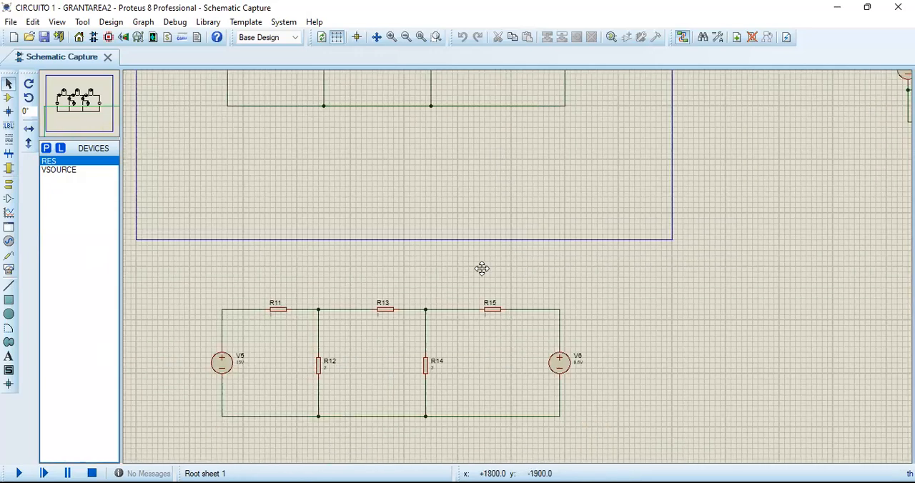
scroll(508, 364, up, 1)
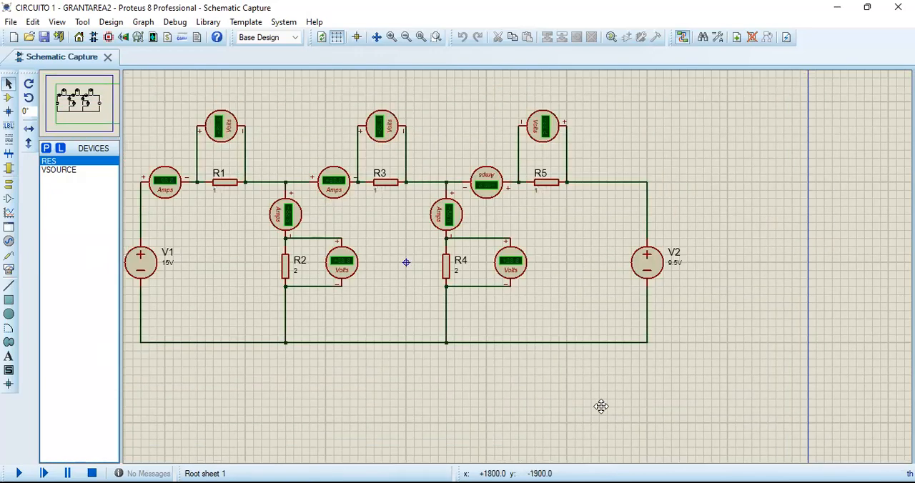
click(602, 406)
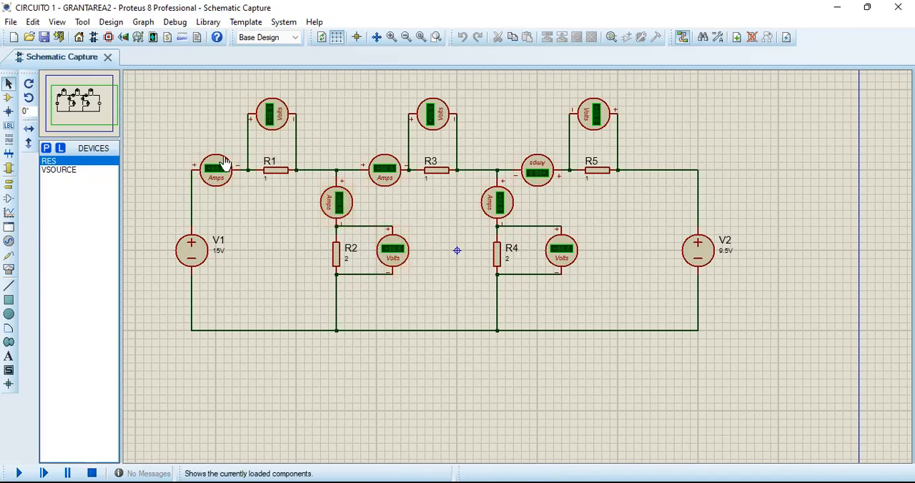
click(18, 473)
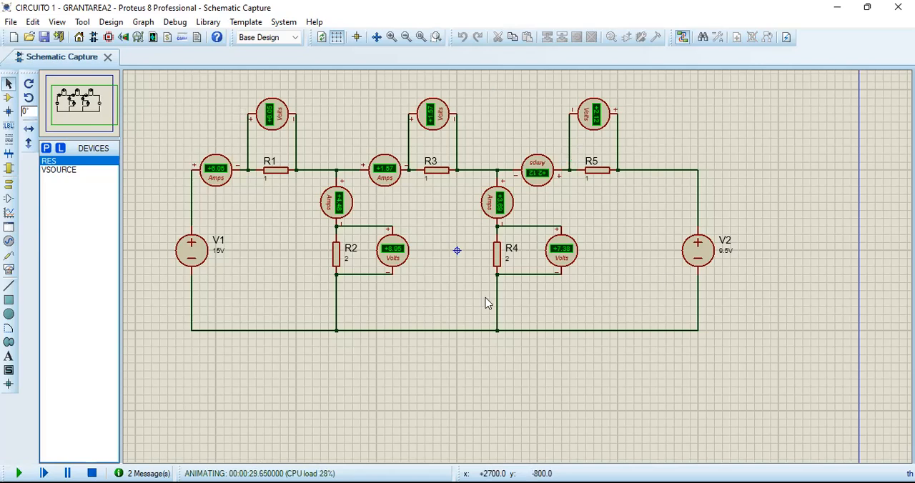
Examine the voltage and current meters on R1 to R5 and the wattmeters on the second circuit copy, and stop the simulation.
middle_click(674, 146)
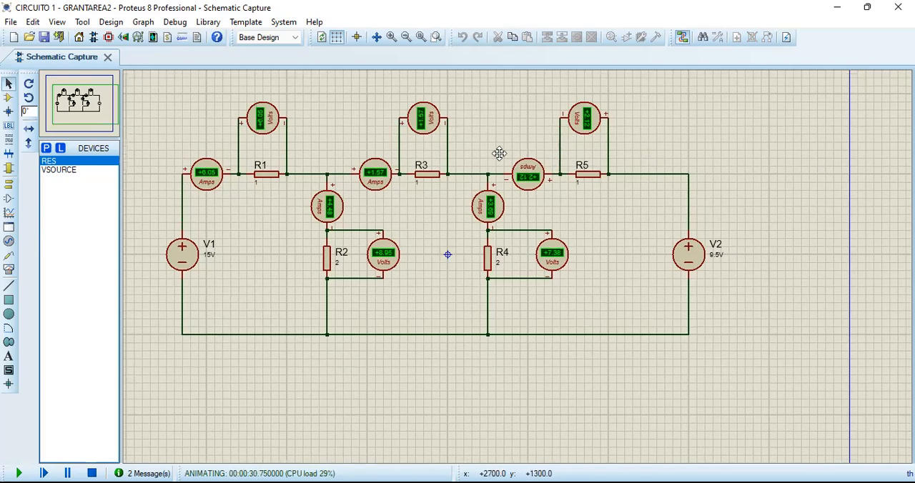
click(427, 186)
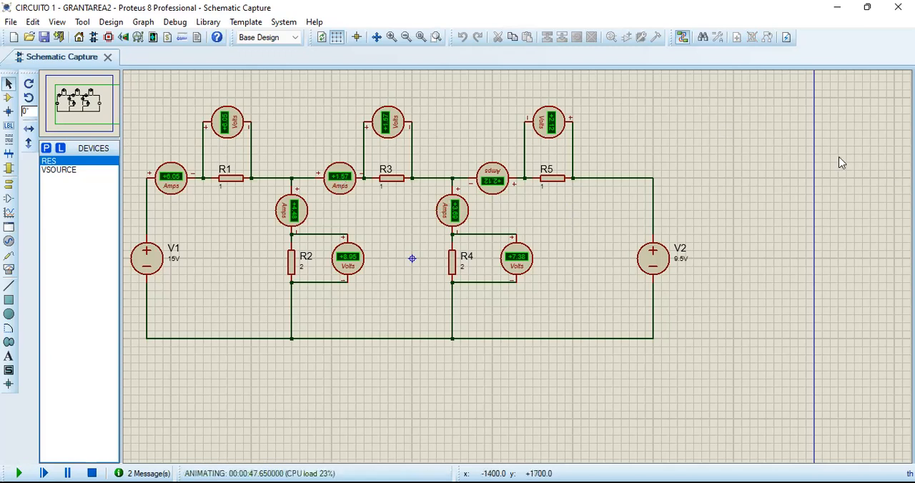
middle_click(408, 183)
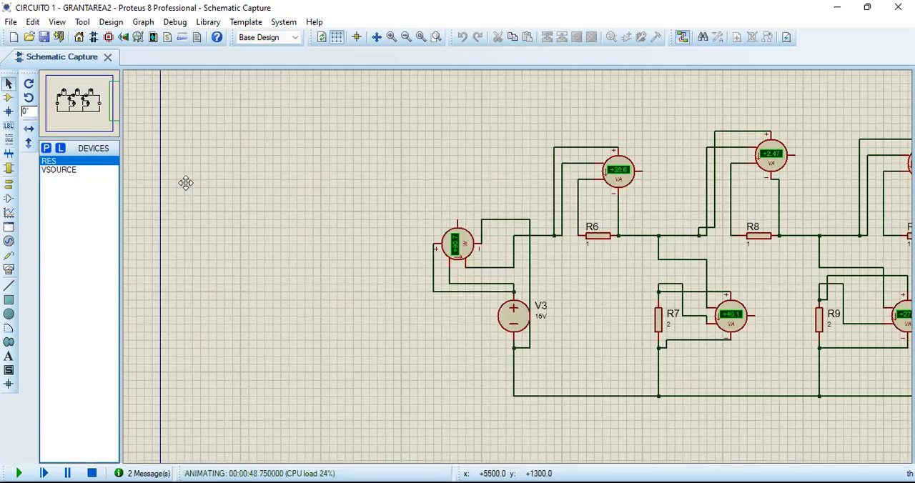
click(186, 182)
middle_click(400, 148)
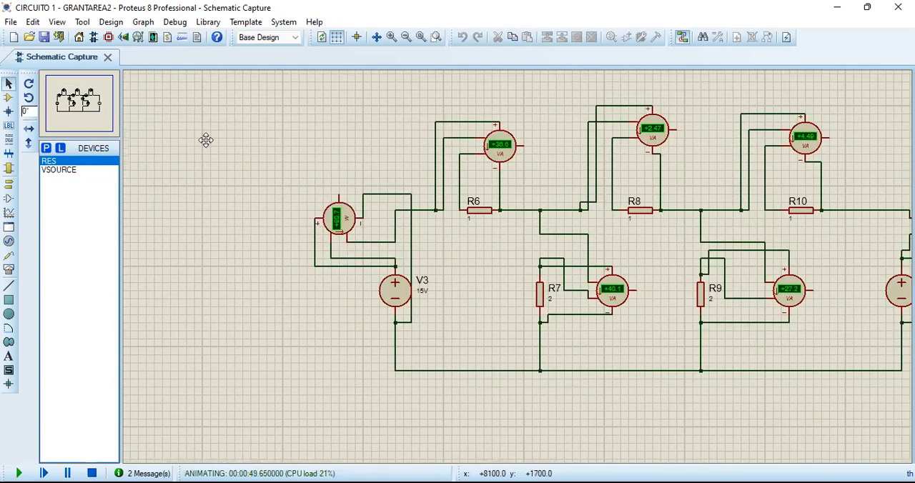
click(207, 141)
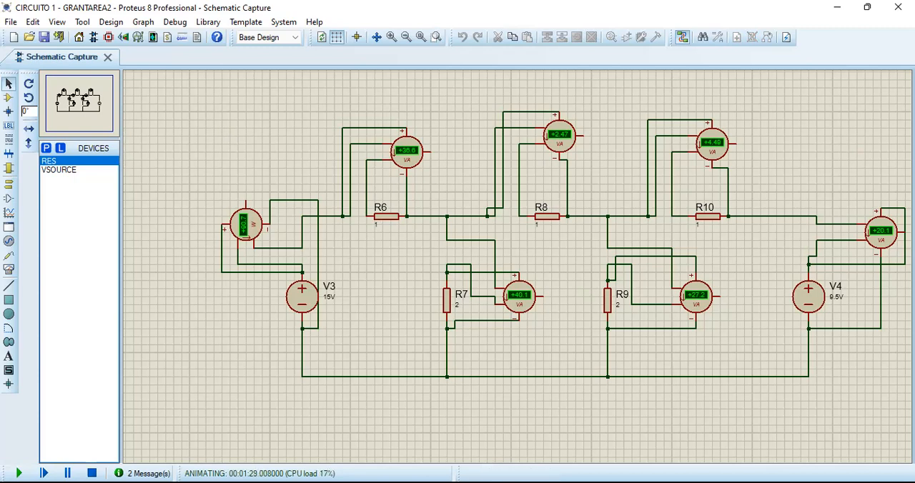
click(92, 474)
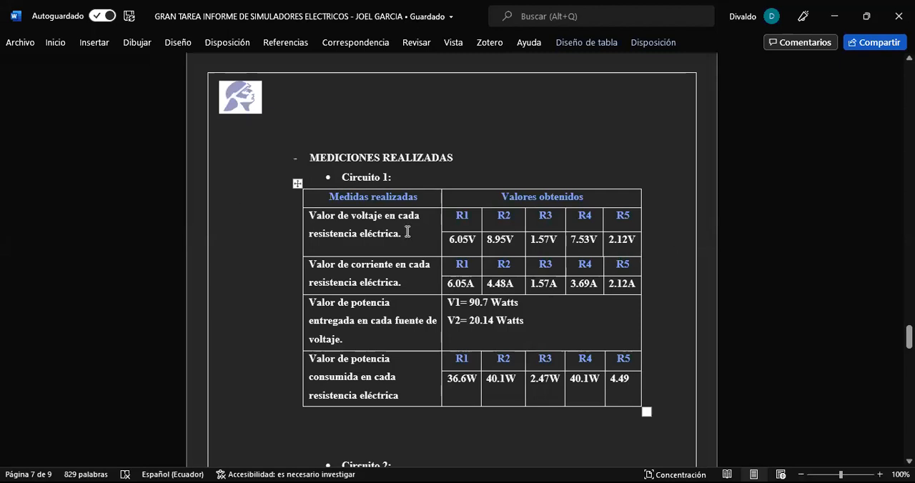
In the Word report's Circuito 1 table, add the unit W to the R5 consumed-power value.
drag(403, 237, 309, 215)
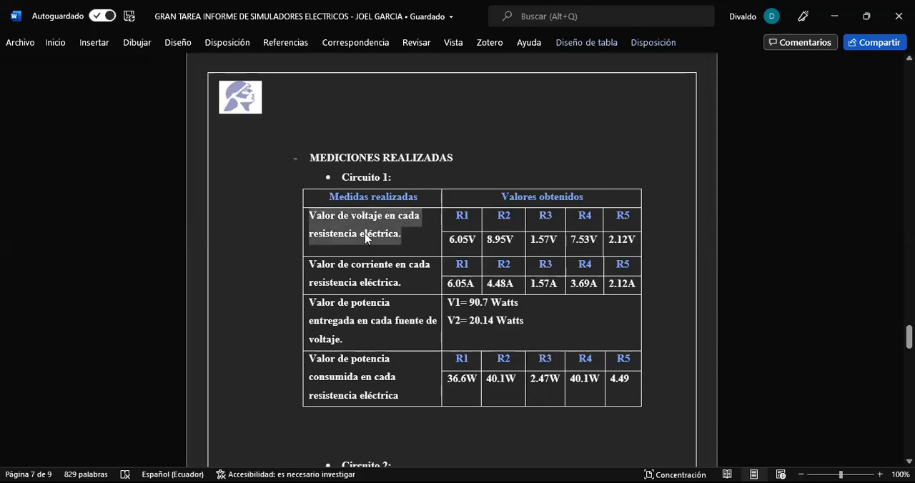
click(342, 138)
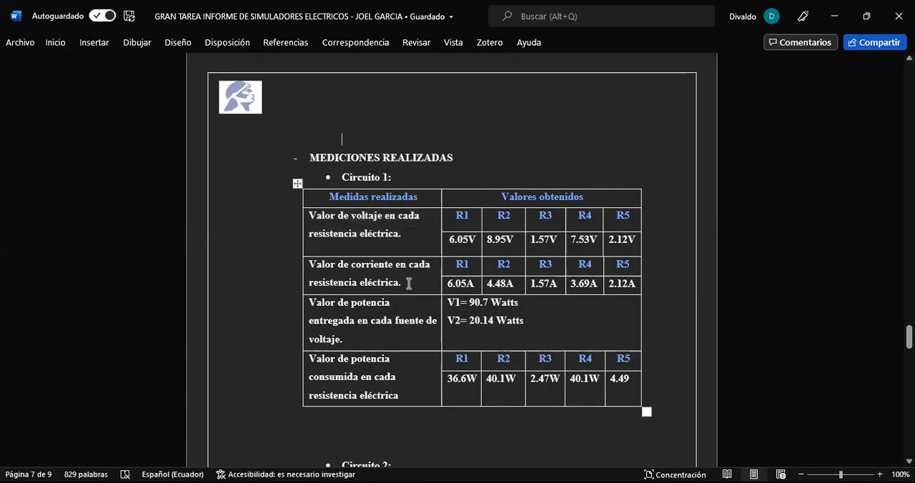
click(358, 338)
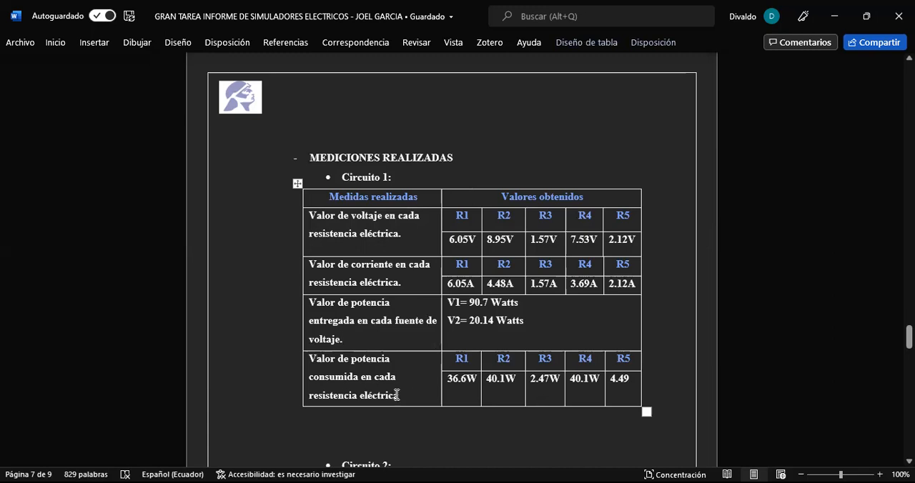
click(477, 244)
click(514, 241)
click(521, 285)
click(534, 321)
text(W)
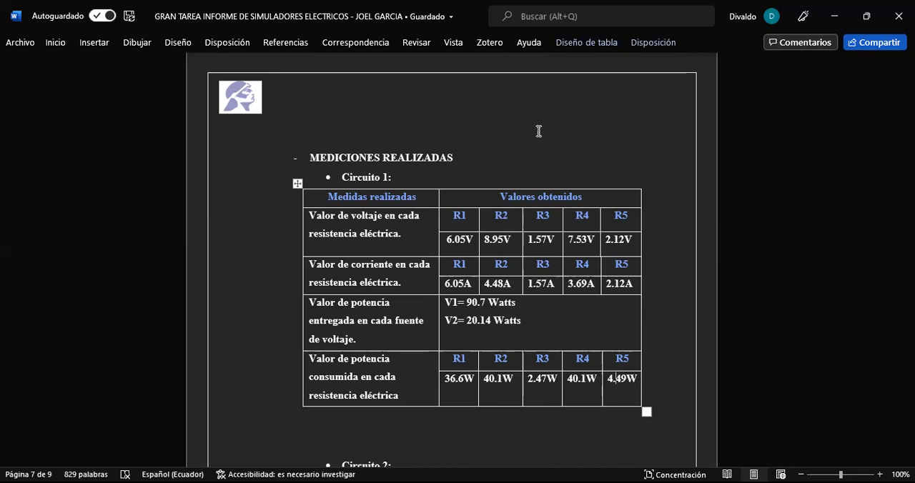
Switch to the CIRCUITO 2 project in Proteus and run the simulation for its voltmeter and ammeter circuit.
key(alt+Tab)
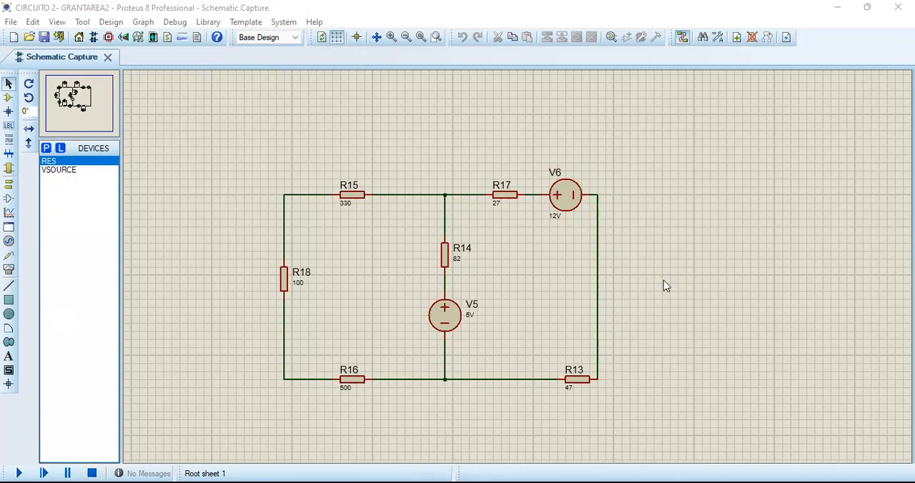
middle_click(637, 346)
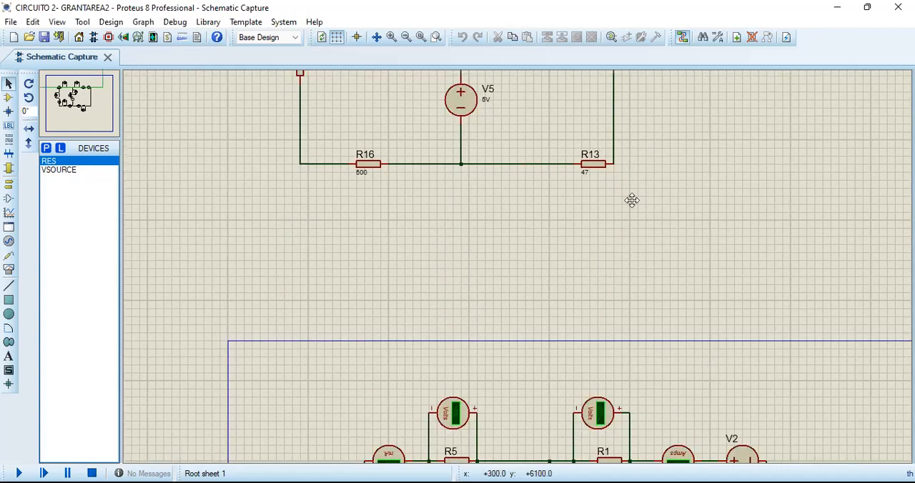
middle_click(657, 257)
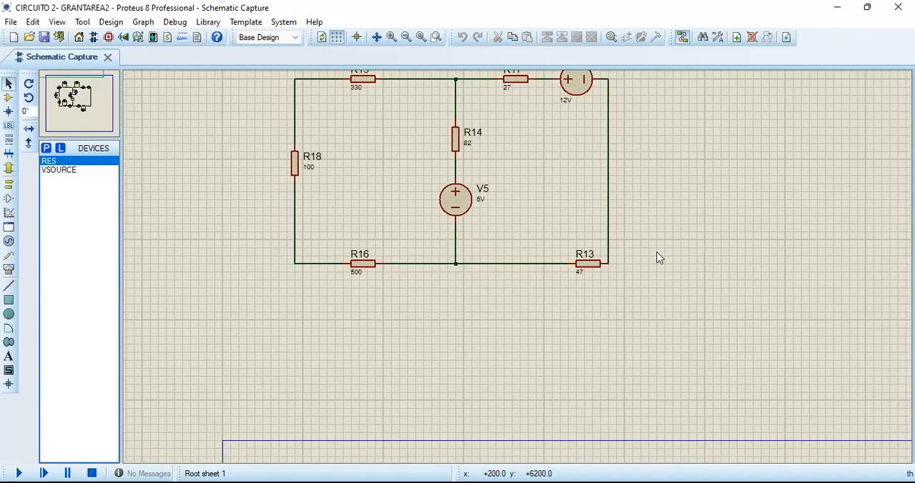
middle_click(658, 328)
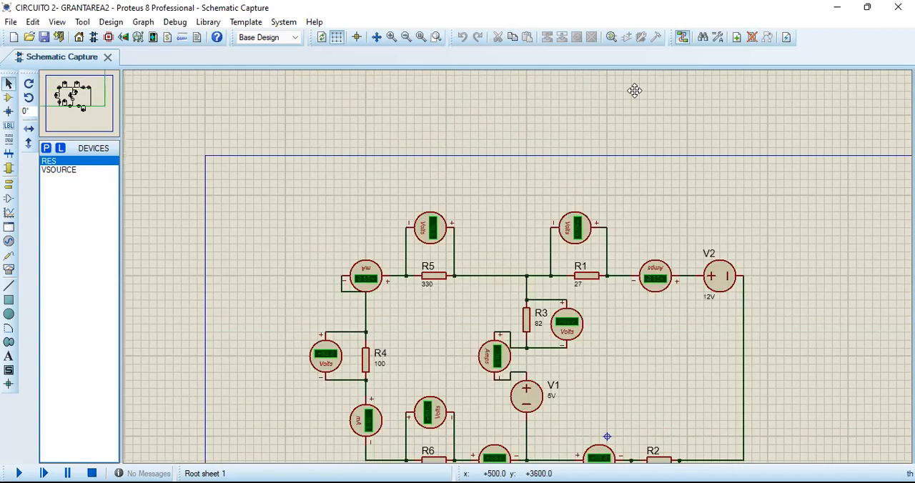
middle_click(679, 133)
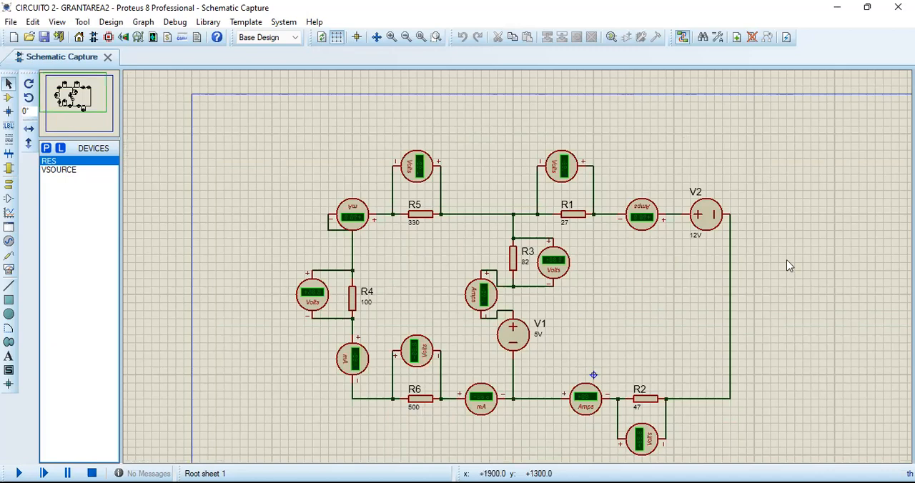
middle_click(754, 294)
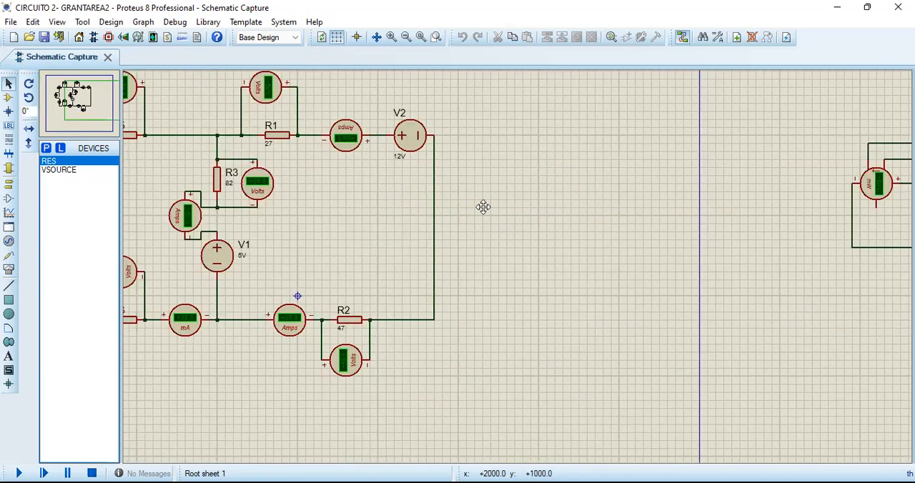
middle_click(651, 268)
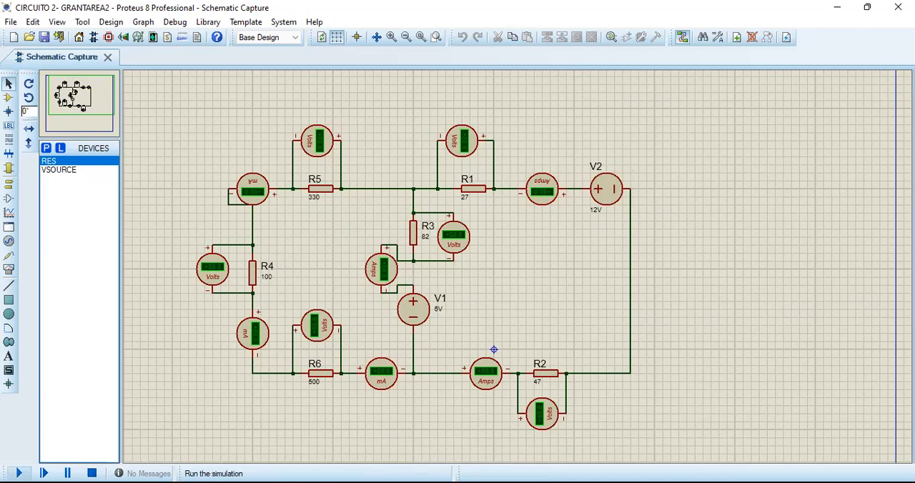
click(18, 473)
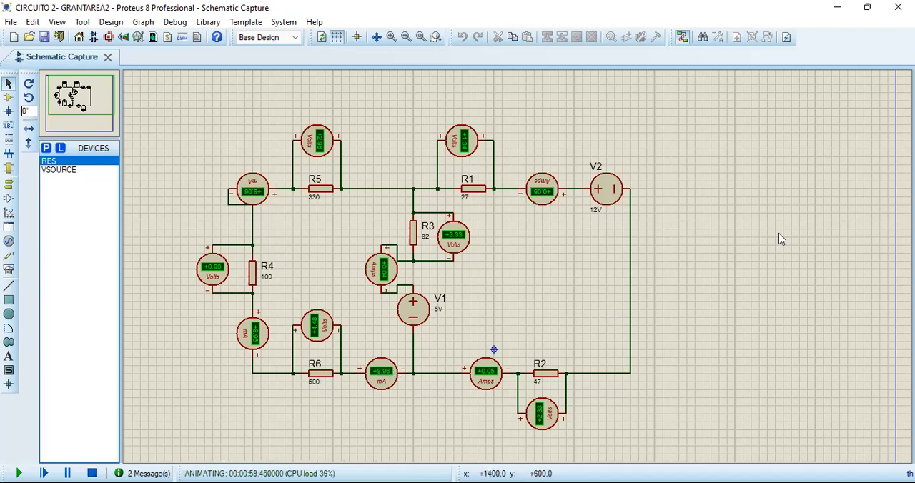
Examine the wattmeters on resistors R7 to R12 and sources V3 and V4 in the running second circuit.
drag(778, 233, 352, 179)
drag(577, 174, 324, 252)
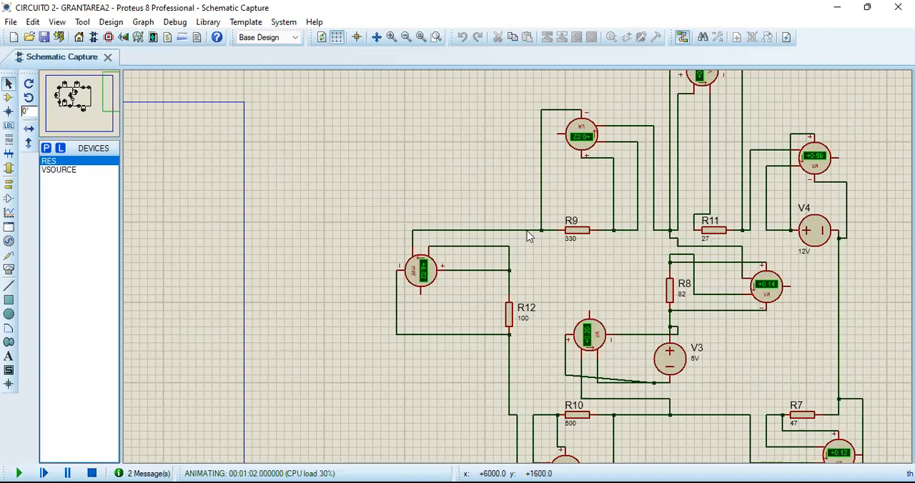
drag(623, 235, 519, 273)
scroll(817, 231, down, 3)
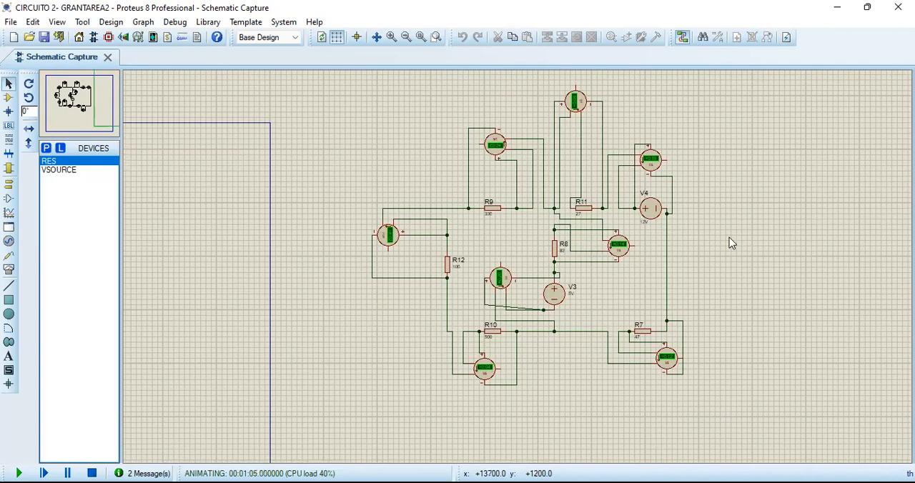
scroll(729, 241, up, 1)
drag(693, 237, 696, 218)
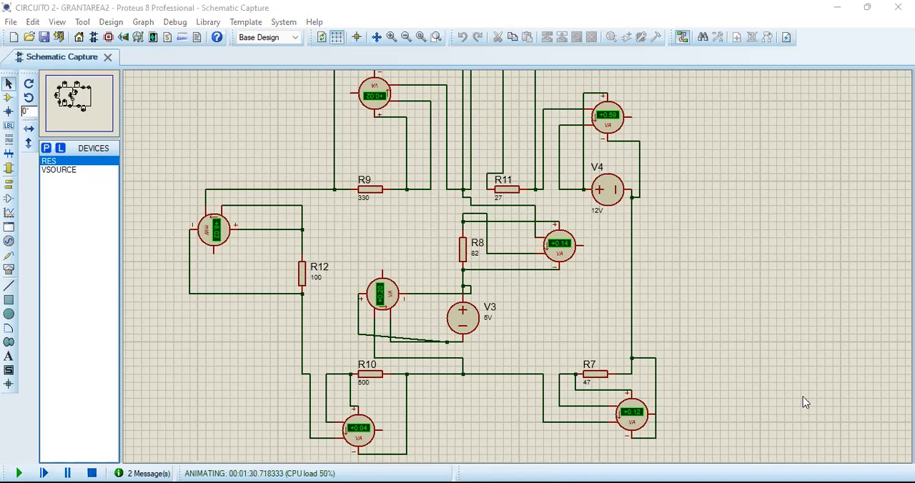
Switch to the Word report and review the current values of each resistor in the Circuito 2 table.
key(alt+Tab)
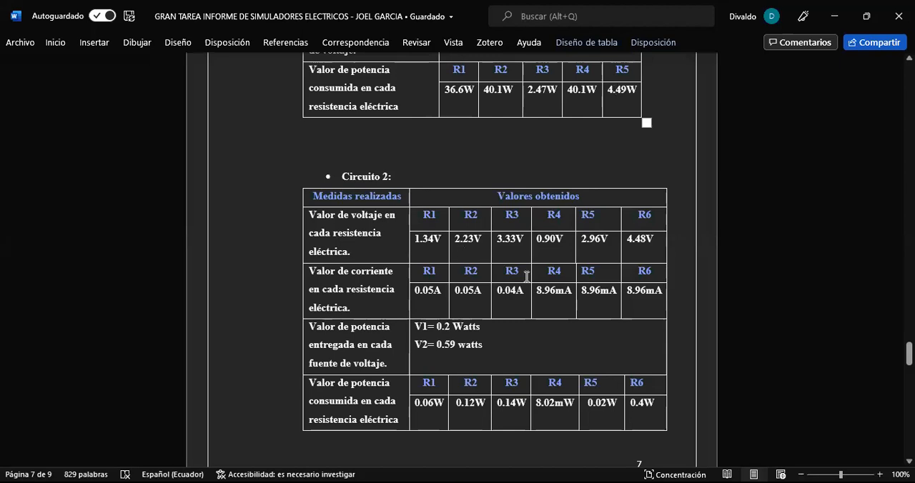
click(556, 299)
click(646, 300)
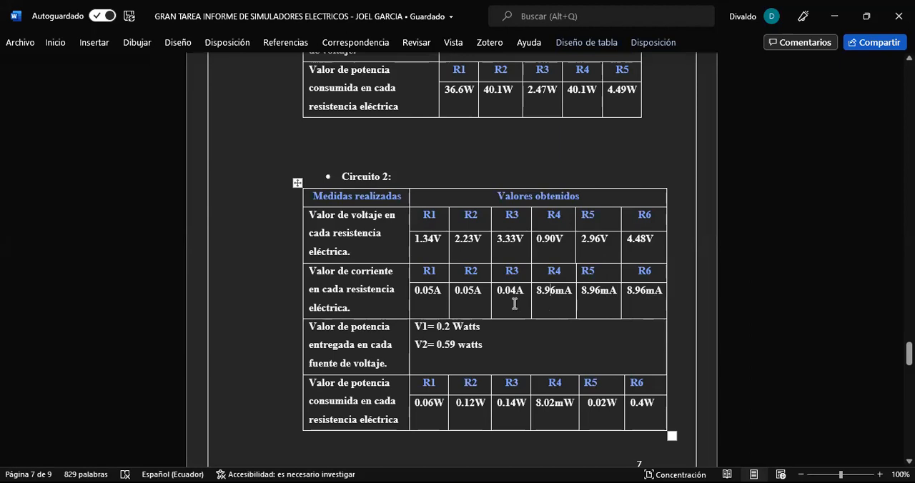
click(461, 296)
click(433, 292)
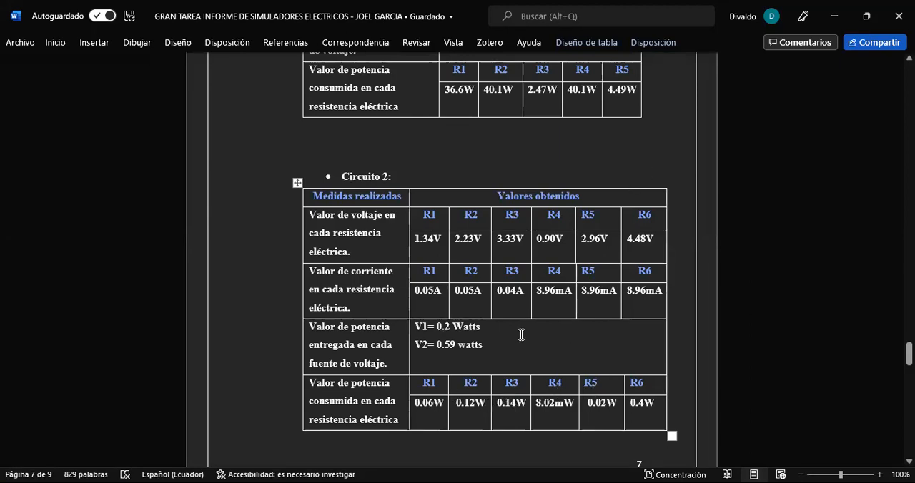
Highlight and review the delivered-power entries for sources V1 and V2 in the Circuito 2 table.
drag(417, 333, 472, 343)
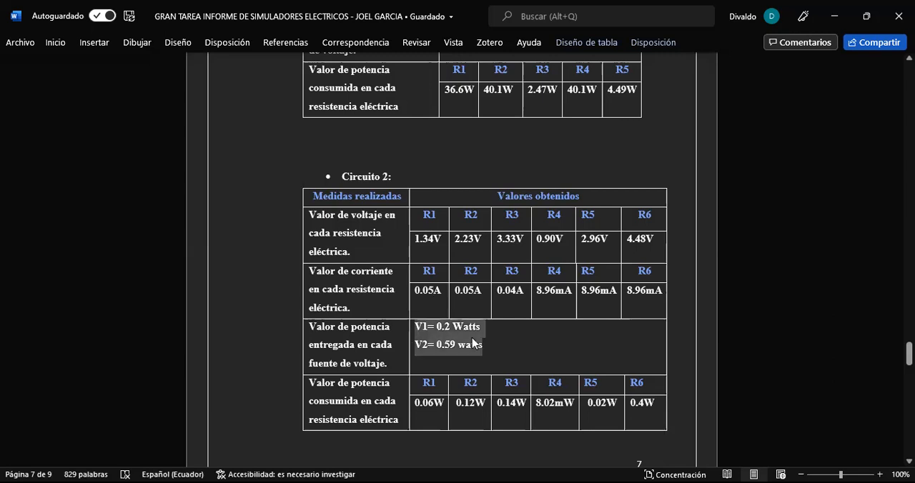
click(488, 343)
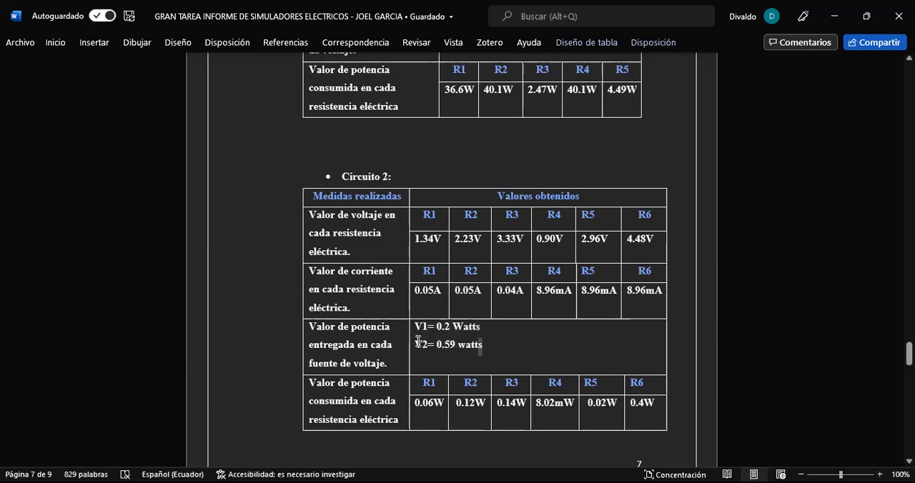
triple_click(418, 341)
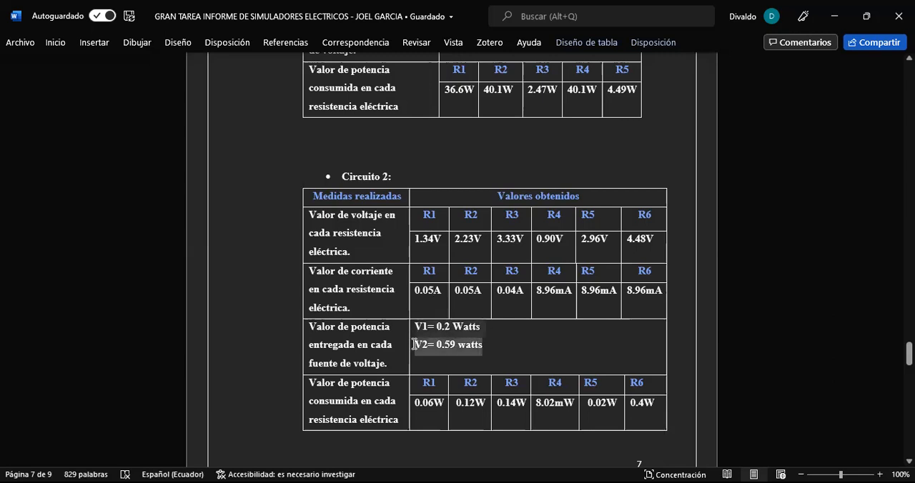
click(498, 350)
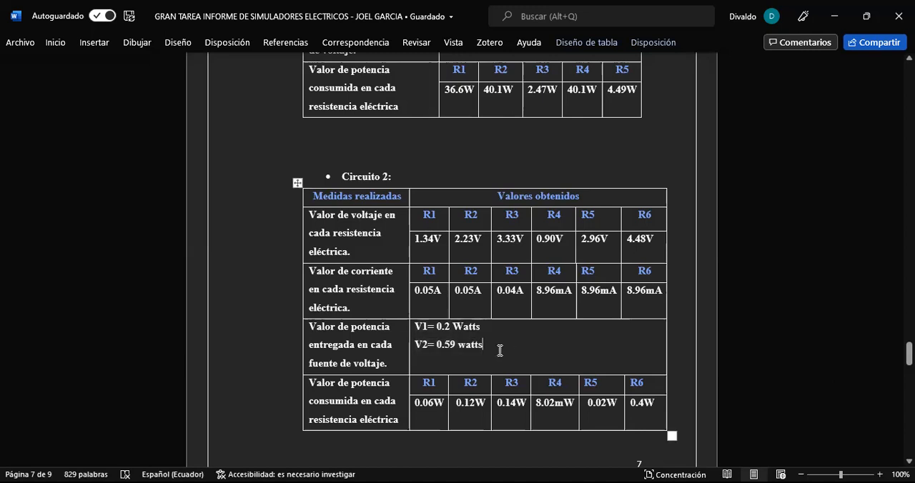
drag(453, 351, 412, 350)
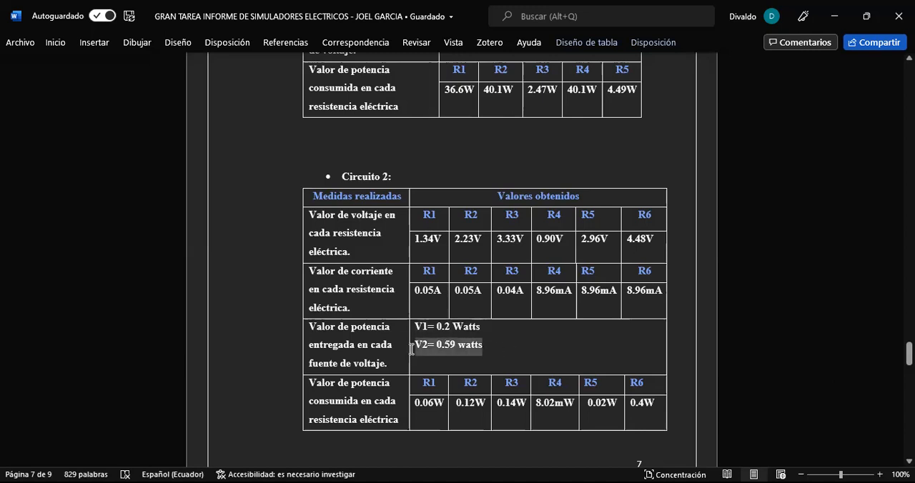
click(493, 348)
drag(487, 327, 409, 331)
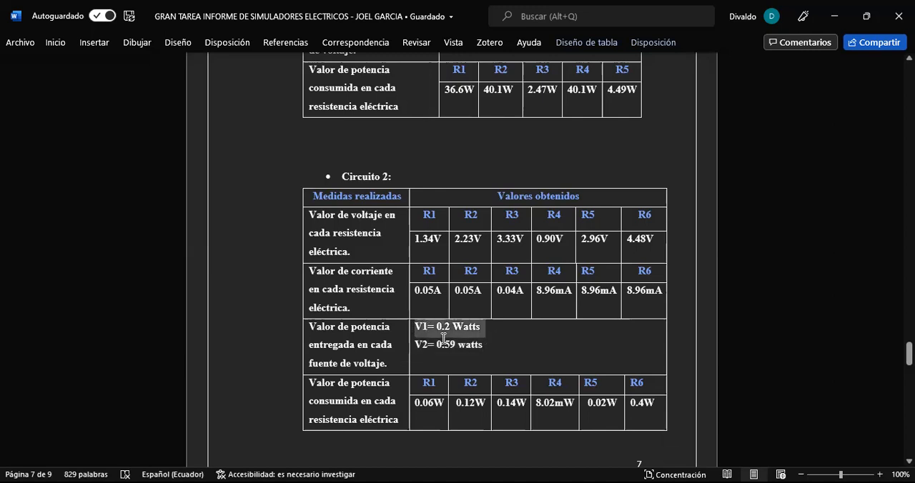
Switch to the CIRCUITO 3 project in Proteus and examine the unmetered circuit with source V3 and resistors R13 to R18.
click(565, 326)
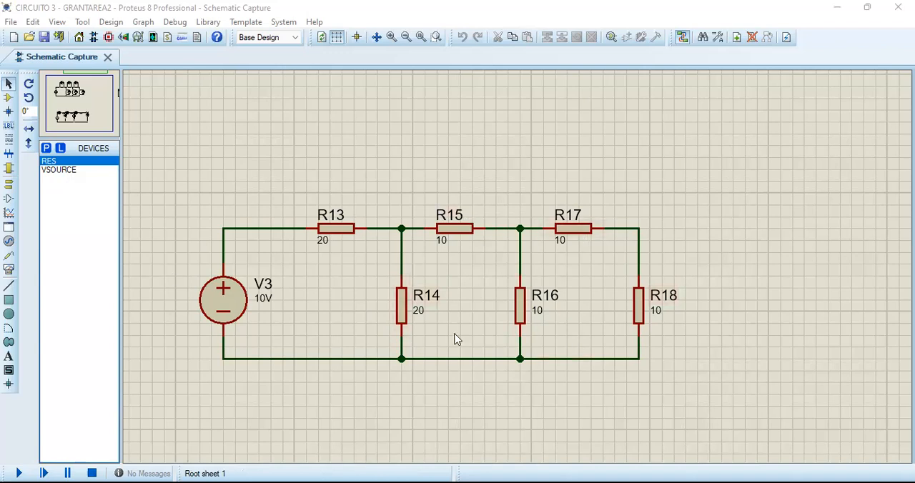
click(270, 305)
click(319, 326)
scroll(513, 371, down, 1)
middle_click(513, 371)
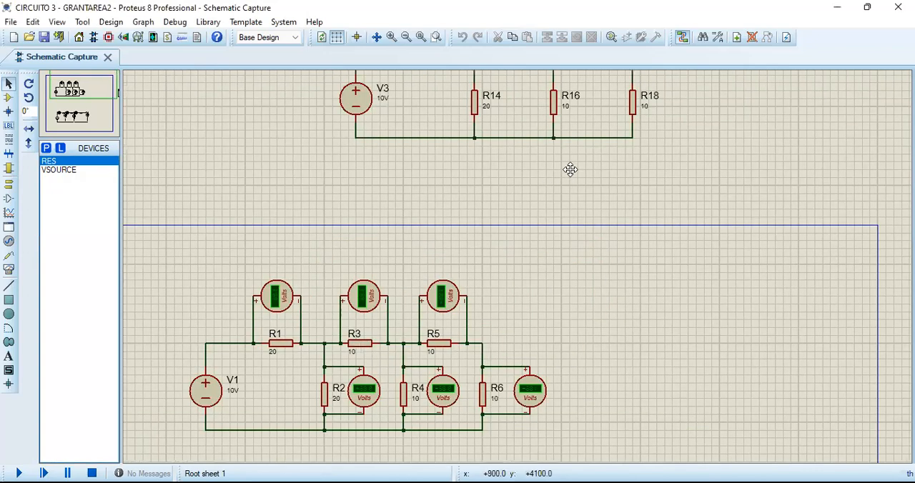
Bring the voltmeter circuit with resistors R1 to R6 into view and run the simulation.
click(570, 169)
middle_click(517, 294)
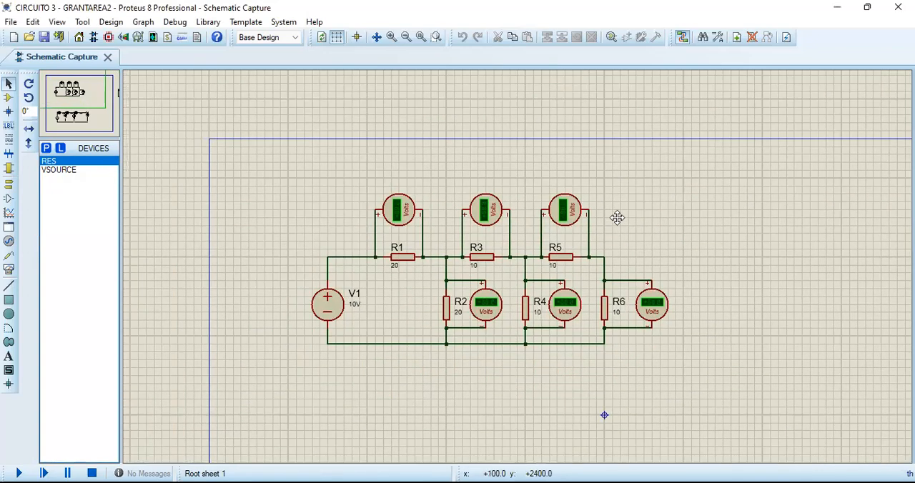
click(617, 218)
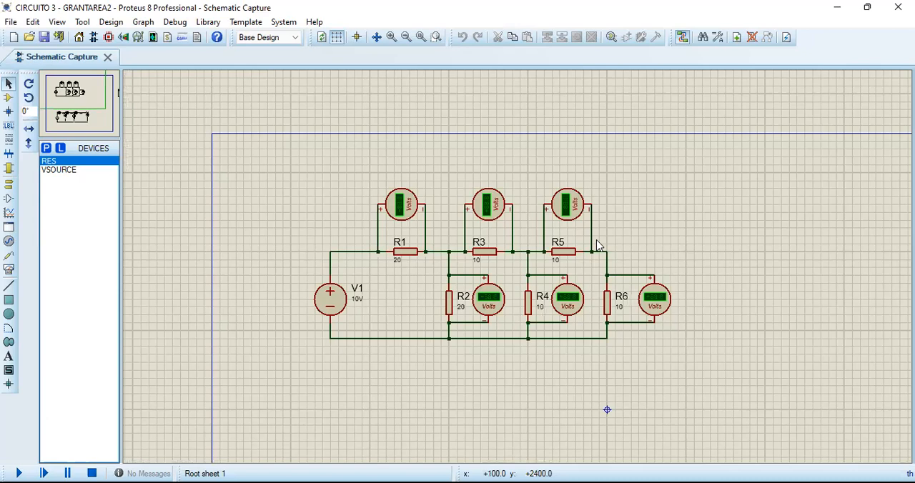
scroll(512, 261, up, 1)
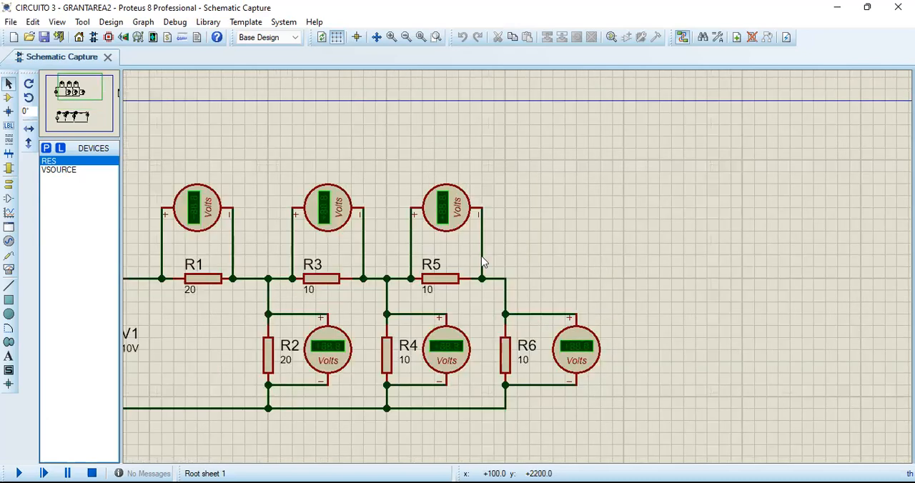
scroll(482, 265, down, 1)
click(611, 236)
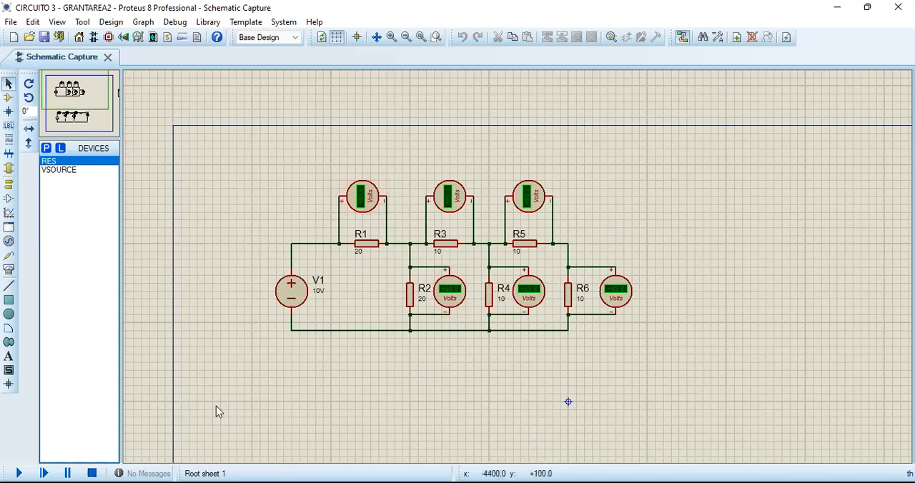
key(F12)
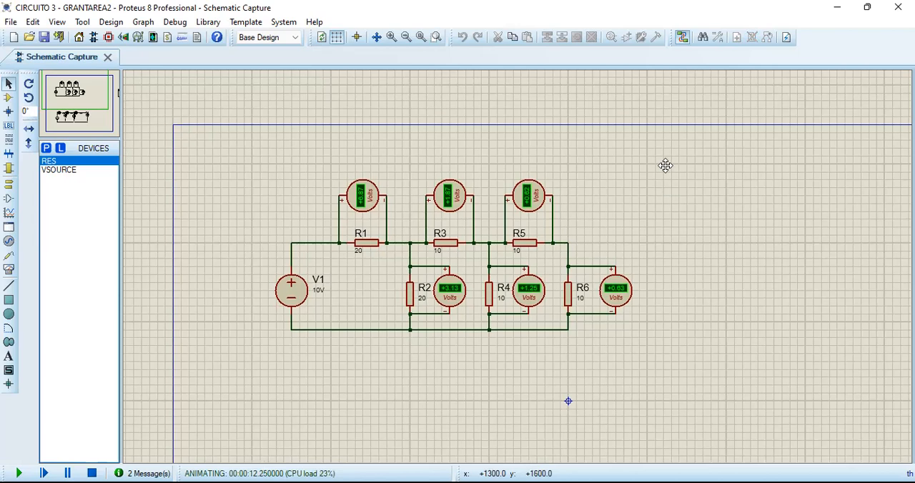
Examine the ammeters on resistors R19 to R24 and the voltmeters on R1 to R6 in the running simulation.
click(666, 161)
middle_click(622, 238)
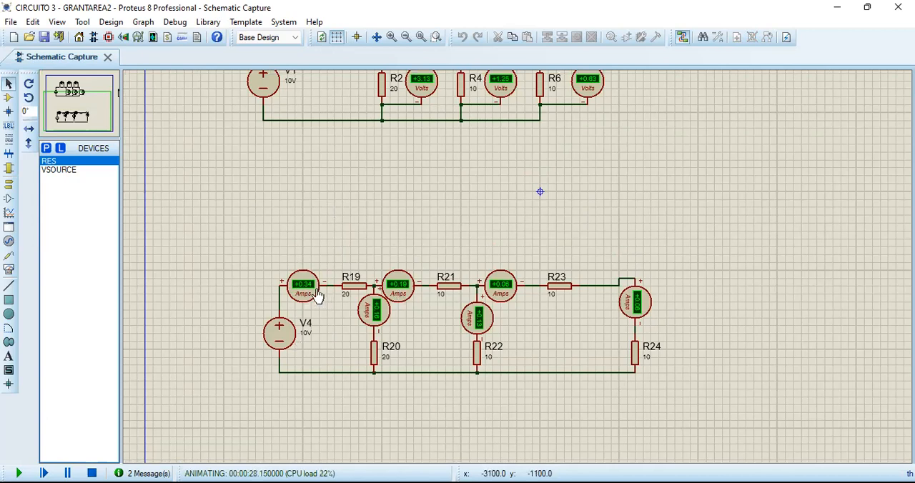
middle_click(357, 181)
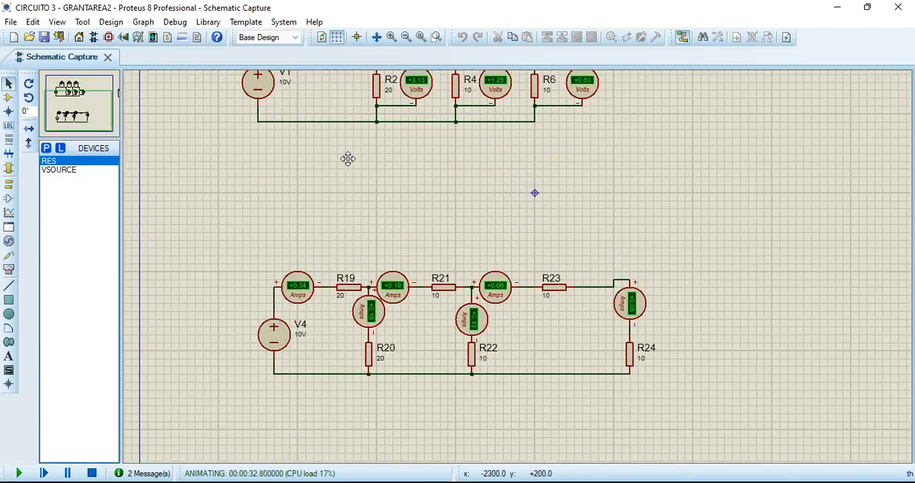
click(349, 158)
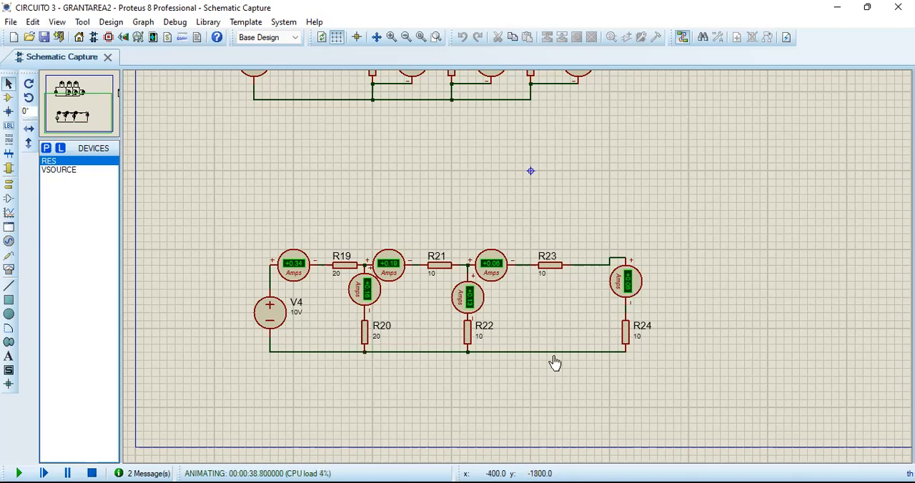
middle_click(604, 139)
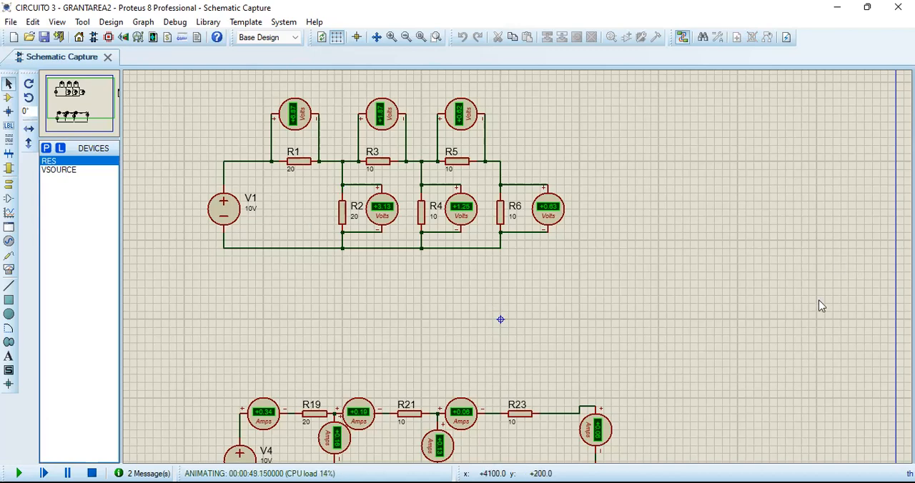
Examine the wattmeters on resistors R7 to R12 and source V2 in the running simulation.
scroll(832, 340, down, 3)
scroll(502, 336, up, 1)
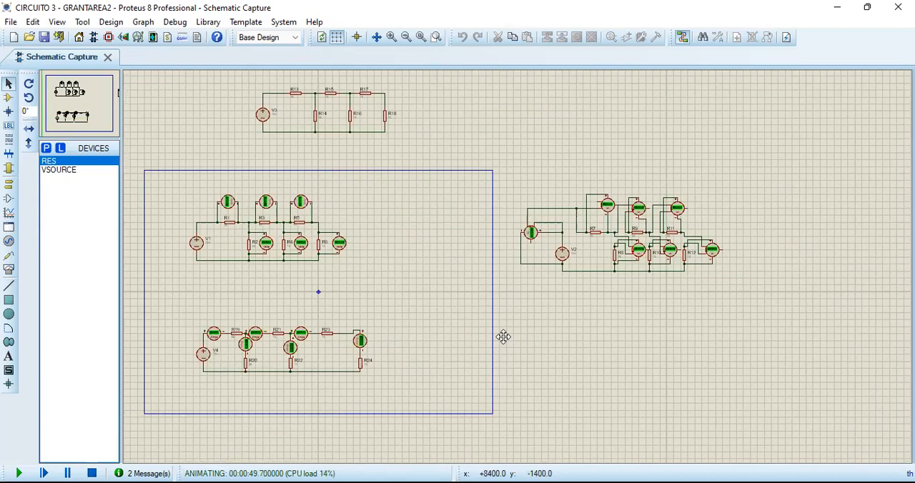
scroll(431, 335, up, 2)
scroll(486, 298, up, 2)
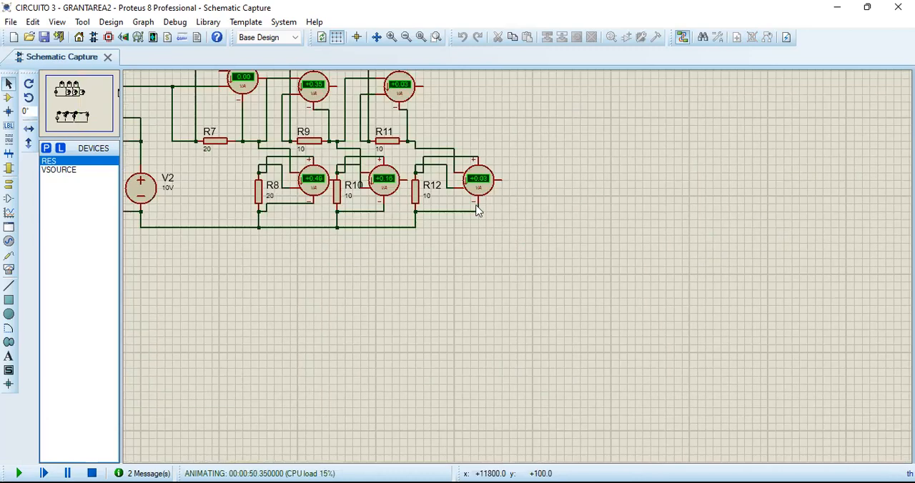
scroll(502, 238, up, 2)
scroll(573, 295, down, 3)
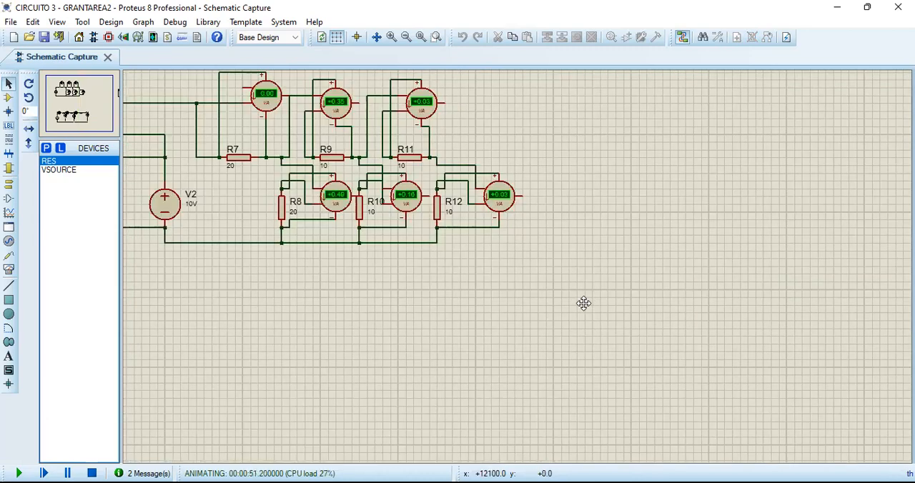
scroll(609, 308, up, 1)
click(630, 312)
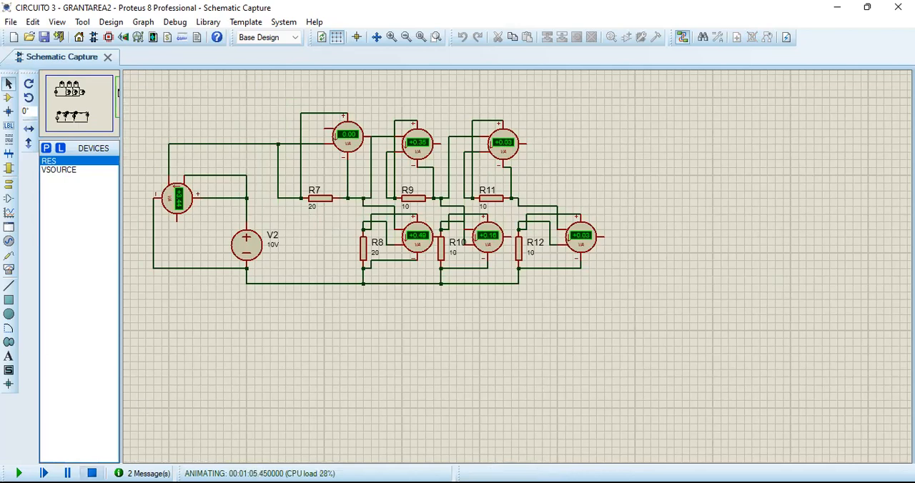
Stop the simulation and delete the wattmeter connected to resistor R7.
click(91, 473)
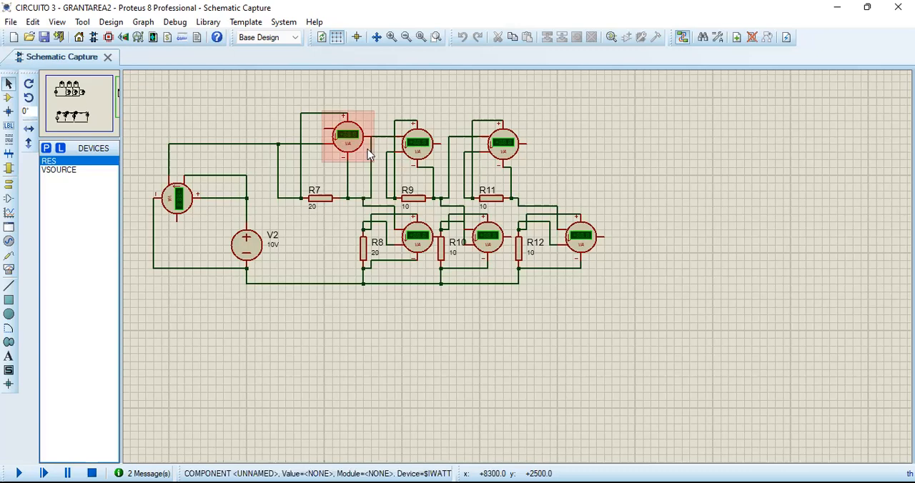
right_click(347, 143)
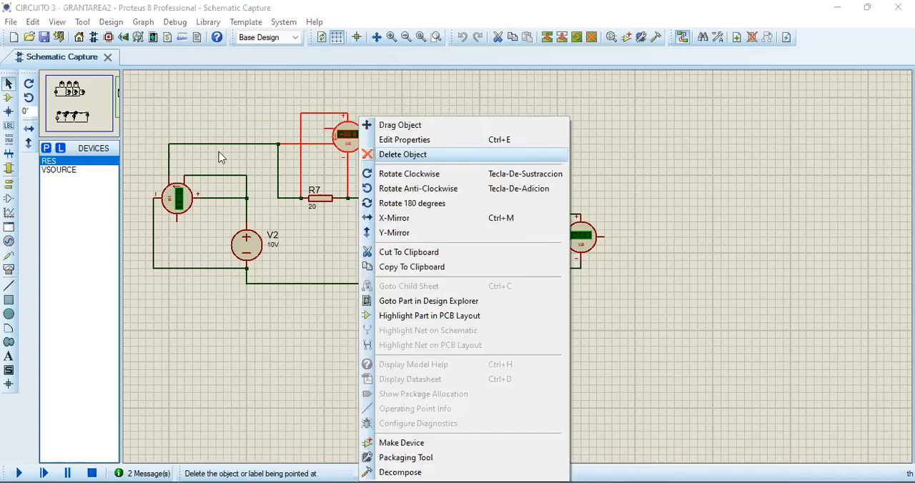
key(Return)
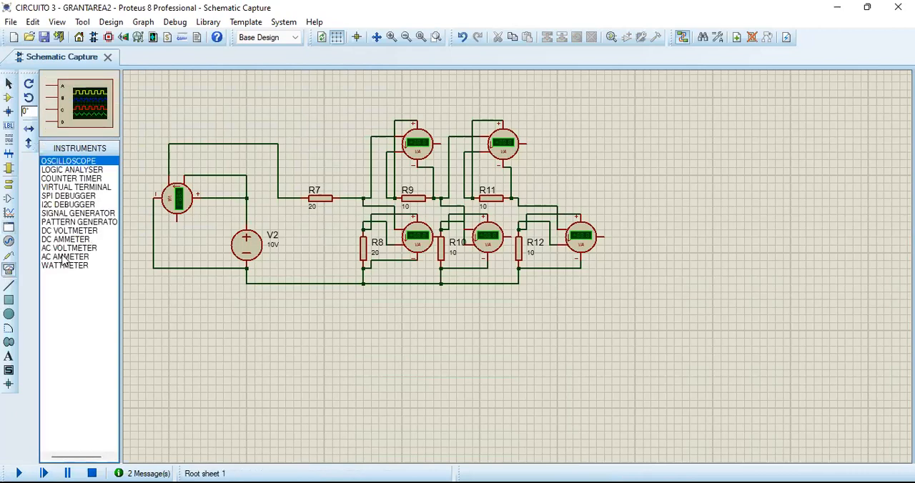
Place a new wattmeter instrument above resistor R7.
click(63, 258)
click(72, 241)
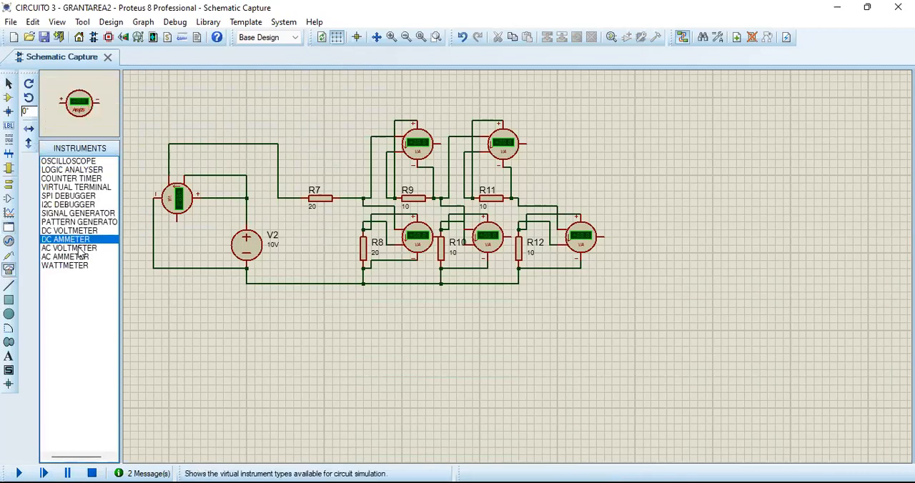
click(79, 268)
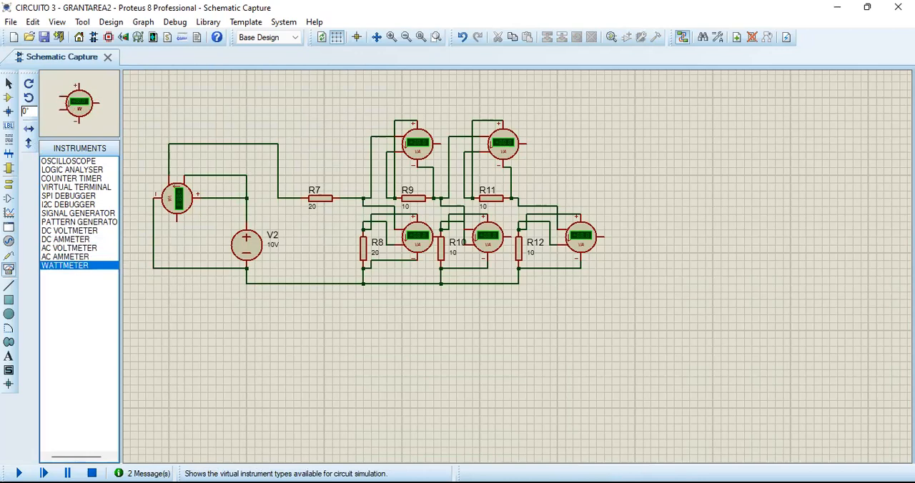
click(340, 128)
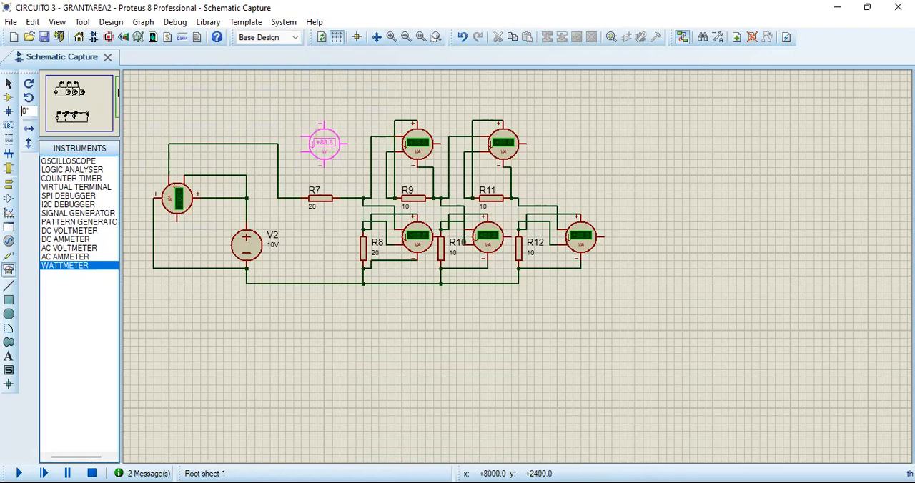
click(318, 134)
Wire the new wattmeter's current terminals in series with R7 and its voltage terminals across R7, and run the simulation.
click(316, 136)
click(271, 142)
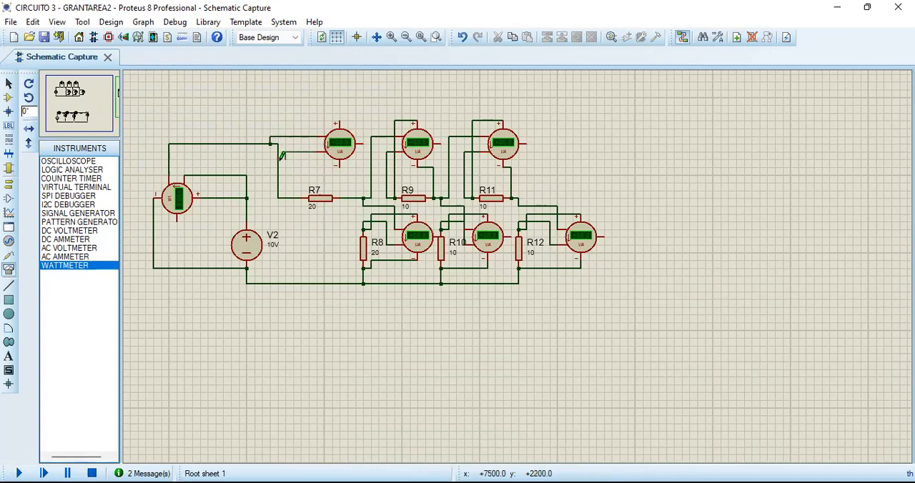
click(278, 158)
click(340, 120)
click(293, 197)
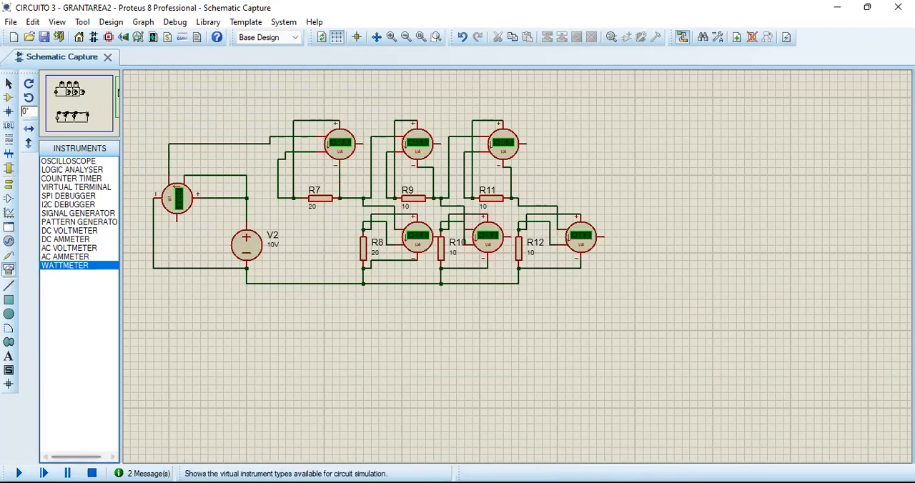
click(18, 473)
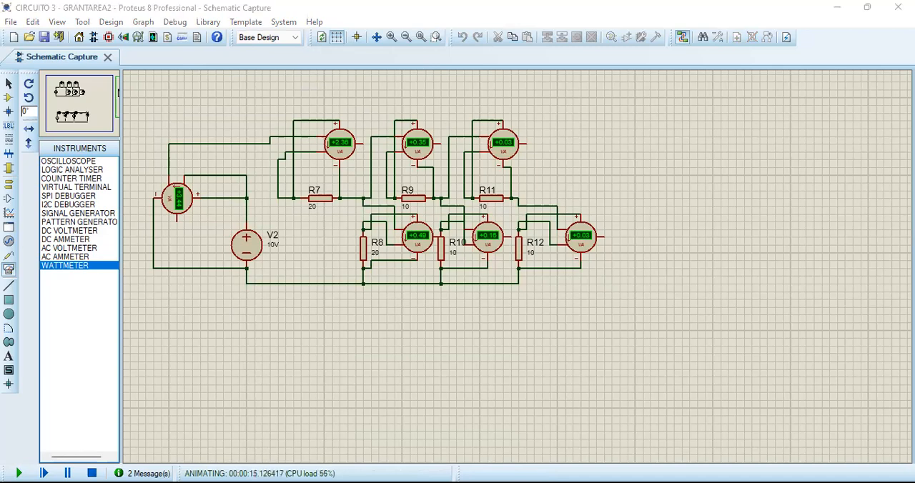
Switch to the Word report and review the Circuito 3 table, highlighting the consumed-power entry for R1.
key(alt+Tab)
scroll(480, 226, down, 3)
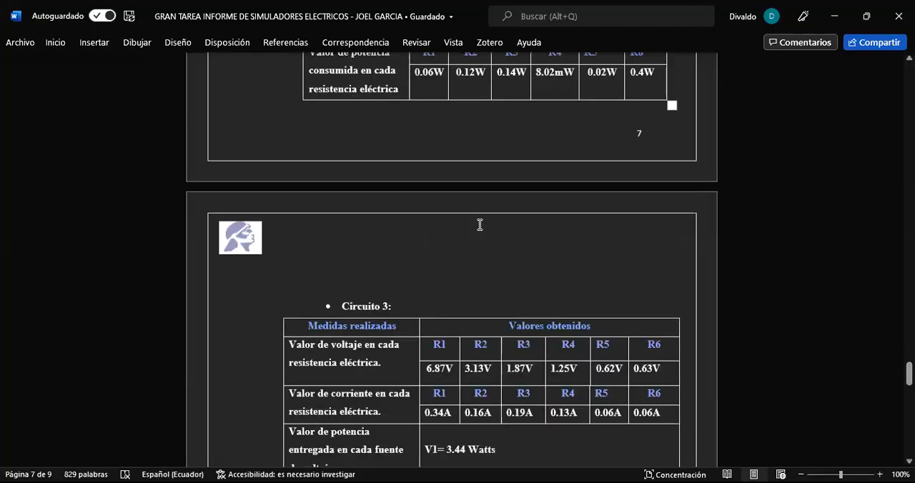
scroll(480, 224, down, 3)
click(568, 336)
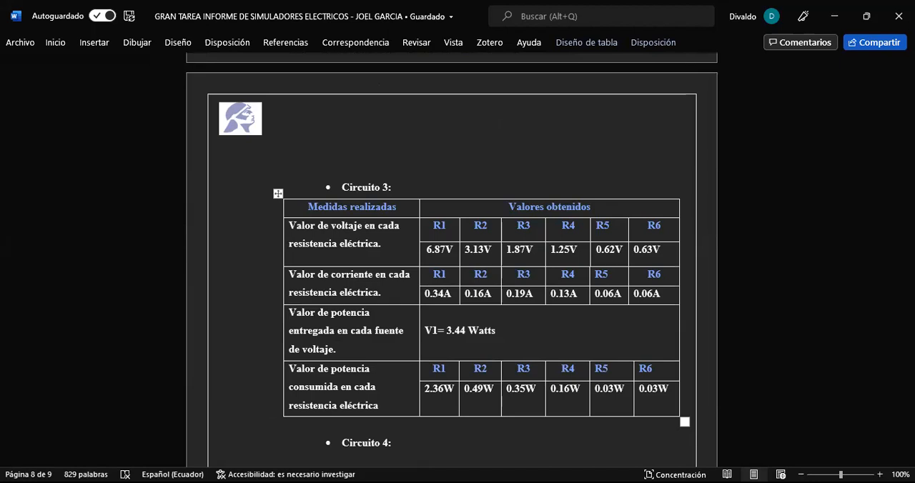
key(alt+Tab)
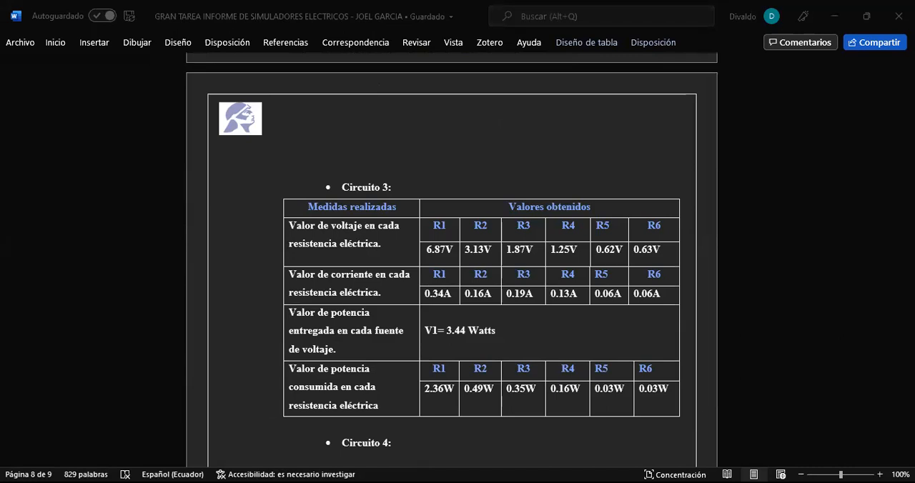
drag(453, 390, 431, 394)
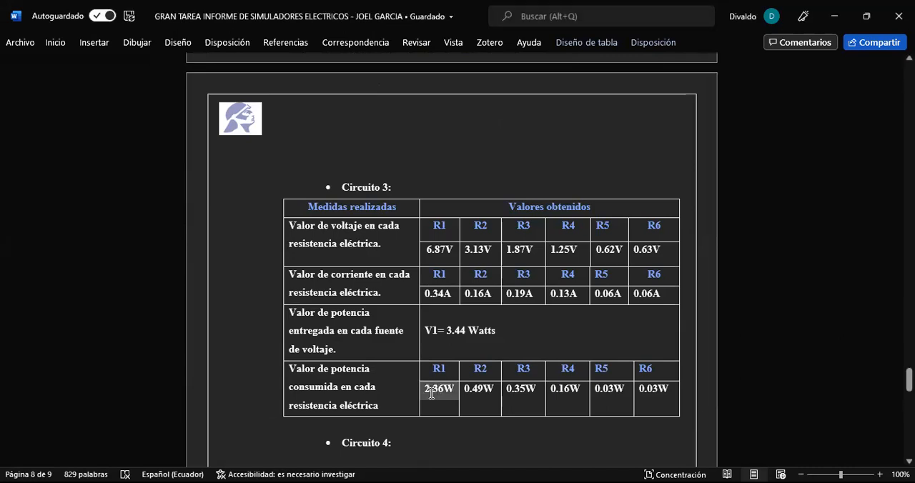
click(492, 289)
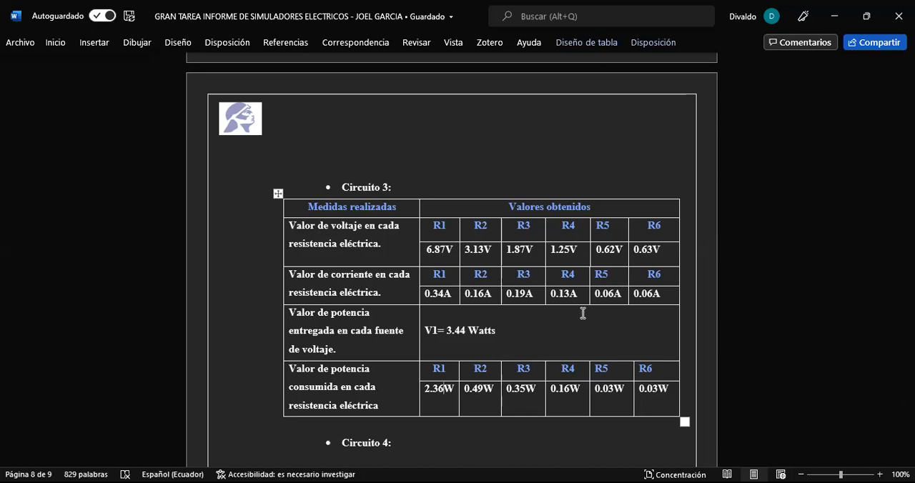
Move on to Circuito 4: switch to the CIRCUITO 4 project in Proteus and examine the unmetered circuit with sources V7 to V9 and resistors R15 to R21.
scroll(582, 316, down, 1)
scroll(583, 313, down, 1)
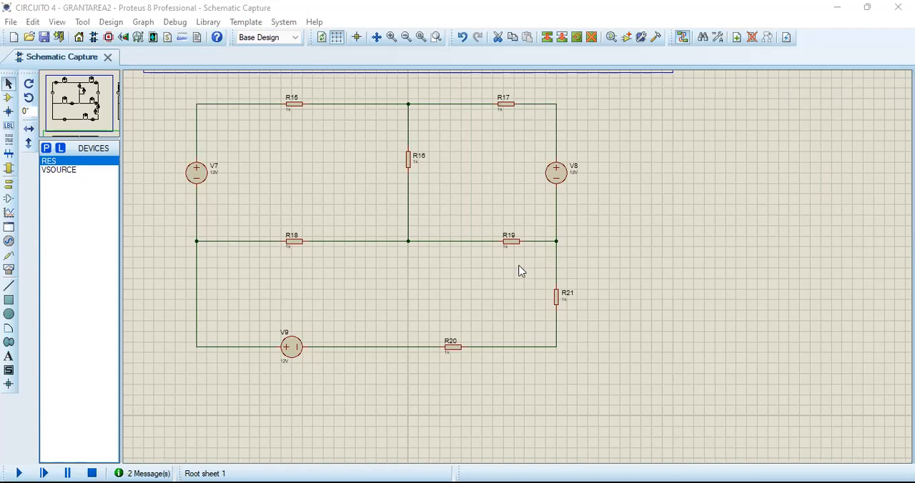
scroll(524, 259, down, 1)
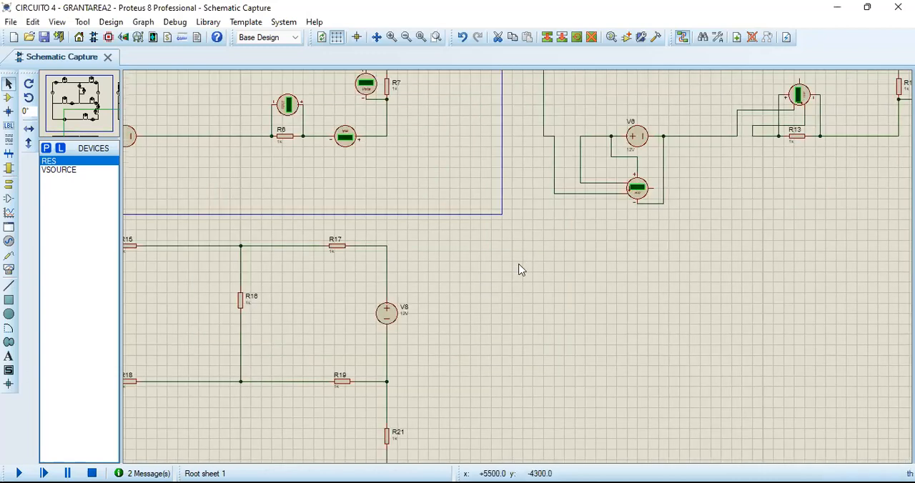
scroll(521, 268, down, 1)
scroll(536, 256, up, 1)
scroll(711, 206, up, 1)
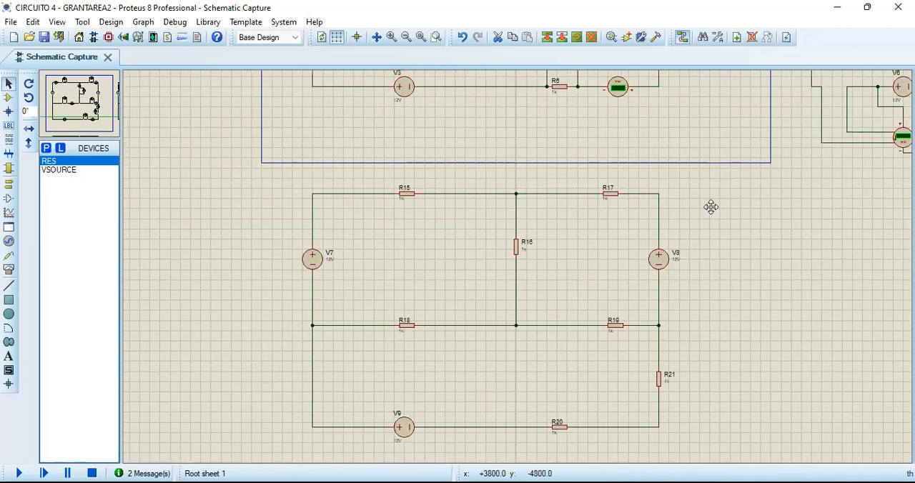
scroll(519, 270, up, 1)
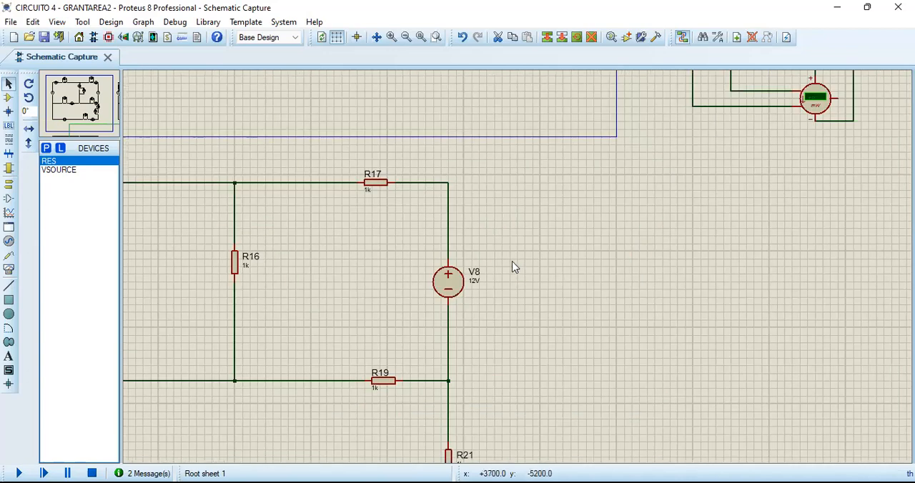
drag(511, 257, 550, 223)
scroll(516, 233, down, 1)
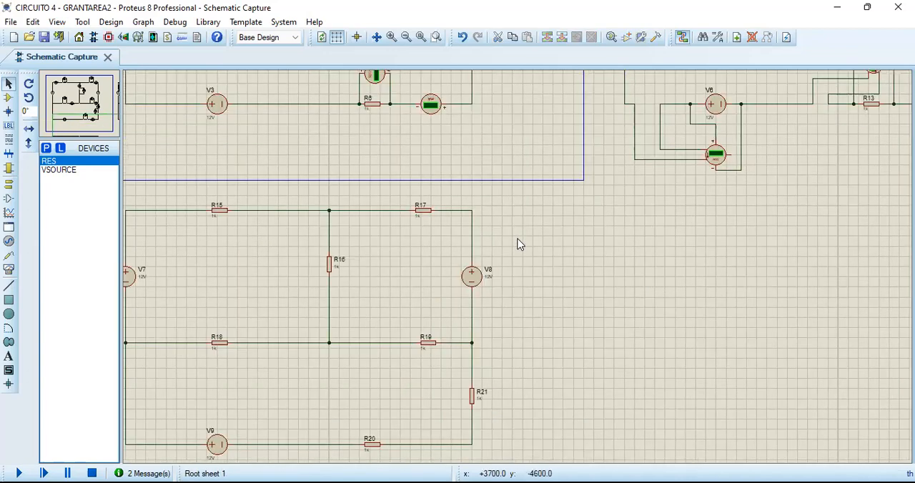
click(594, 223)
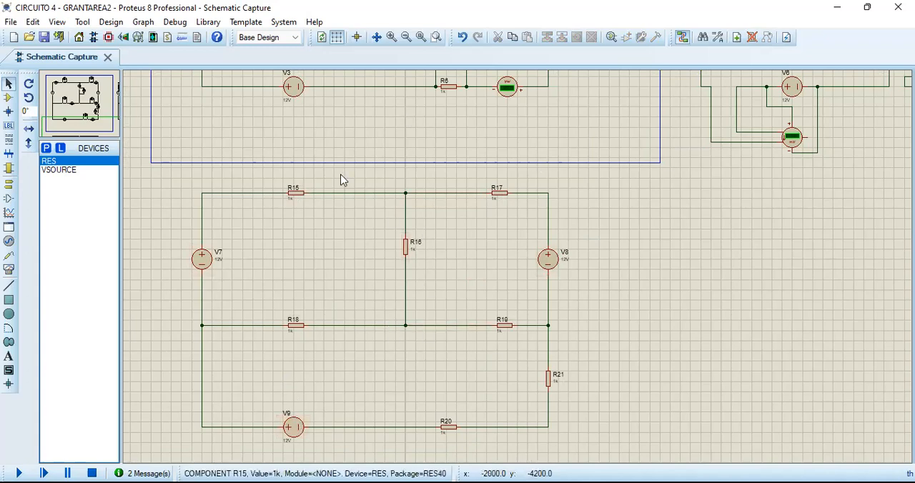
Examine how the voltmeters and ammeters are connected in the circuit with sources V1 to V3 and resistors R1 to R7.
scroll(604, 226, down, 1)
scroll(513, 277, up, 1)
middle_click(527, 145)
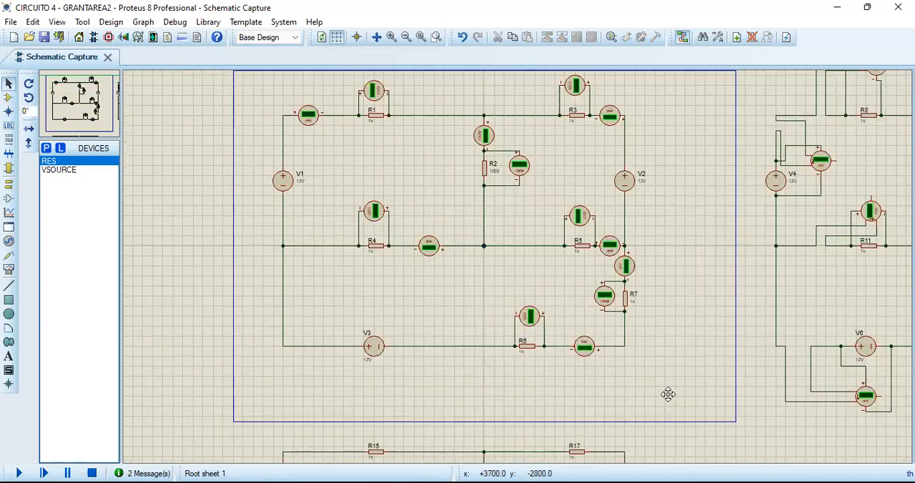
click(657, 397)
scroll(670, 326, up, 1)
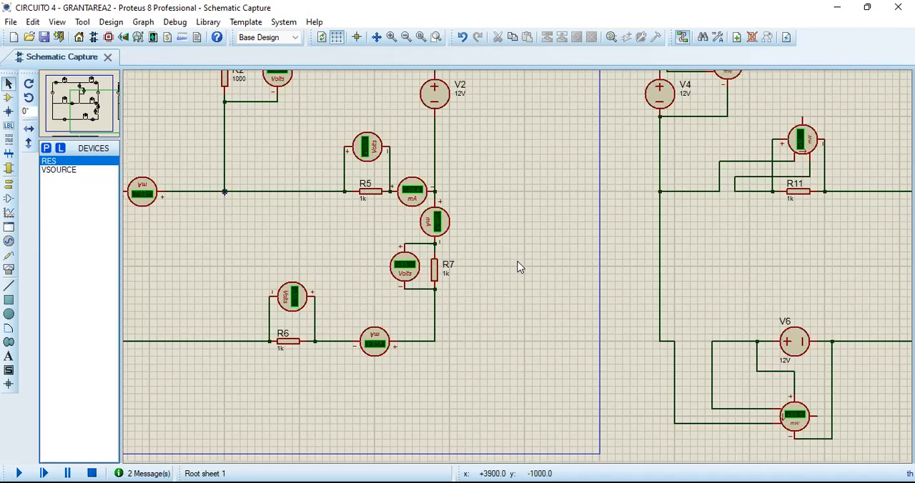
scroll(532, 233, down, 1)
middle_click(536, 250)
click(638, 289)
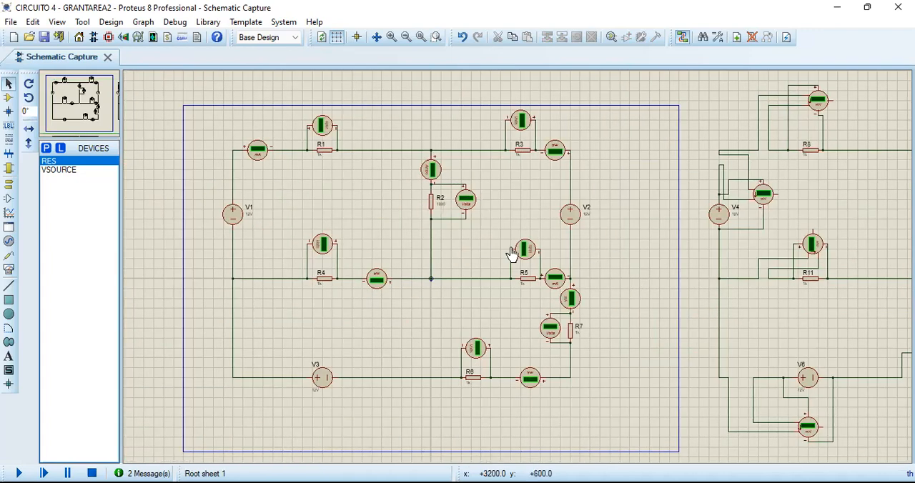
scroll(468, 227, up, 1)
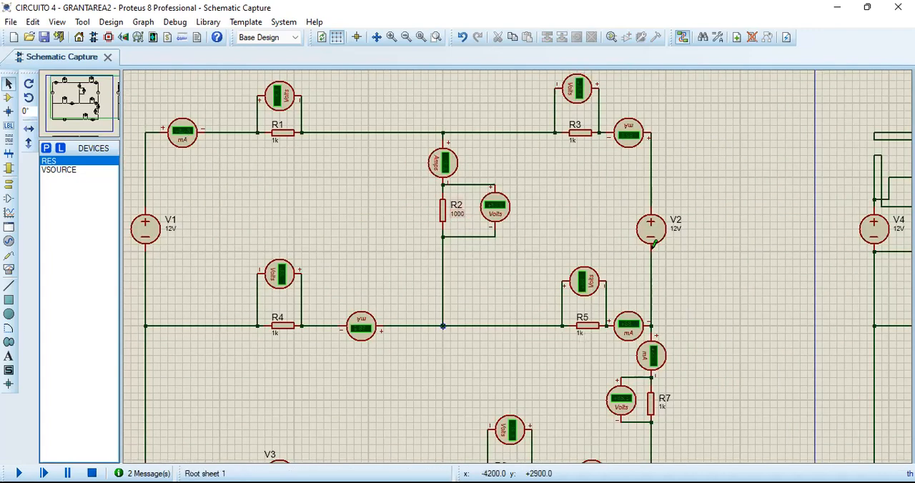
scroll(653, 245, down, 1)
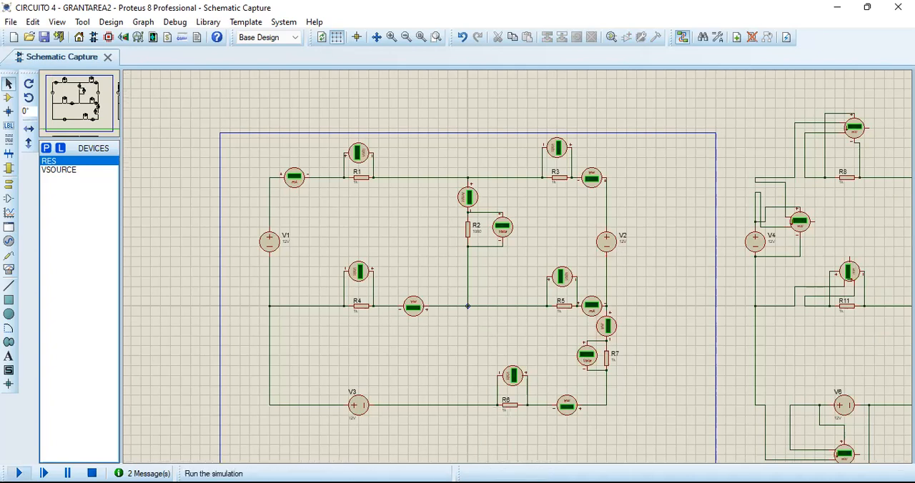
Run the simulation and read the voltmeters and ammeters on resistors R1 to R7.
click(18, 473)
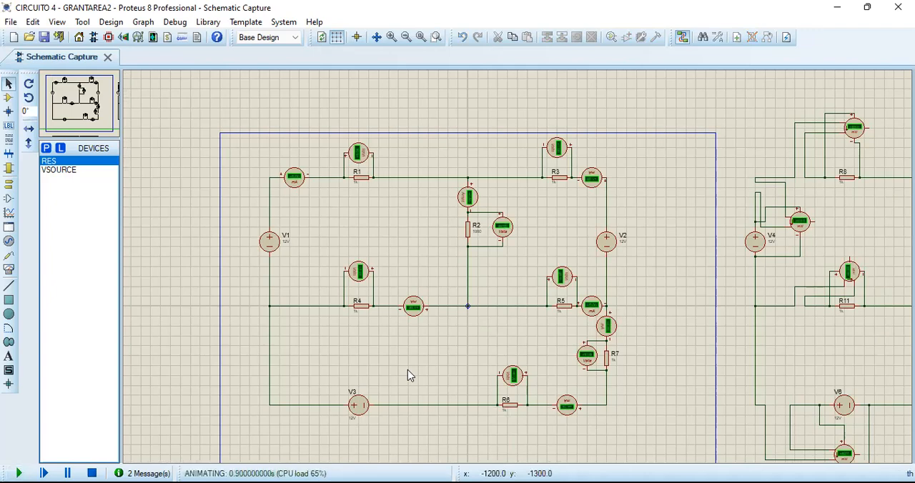
scroll(468, 155, up, 2)
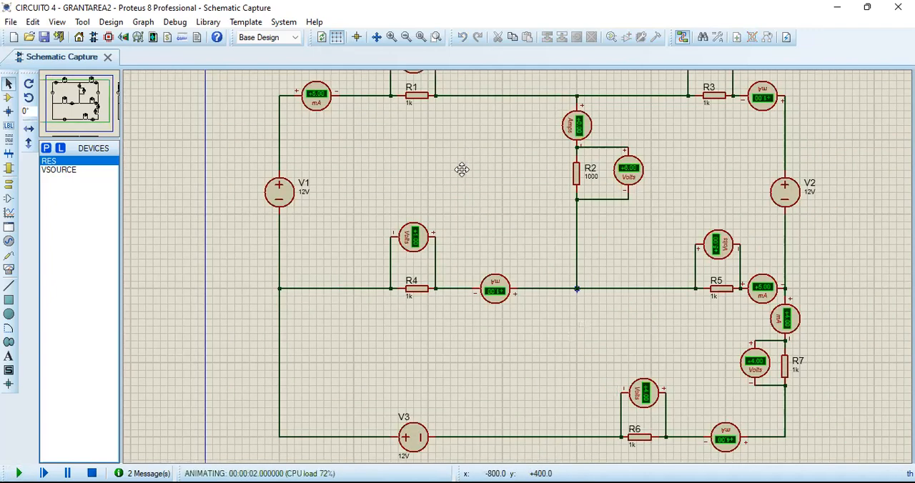
drag(443, 192, 429, 214)
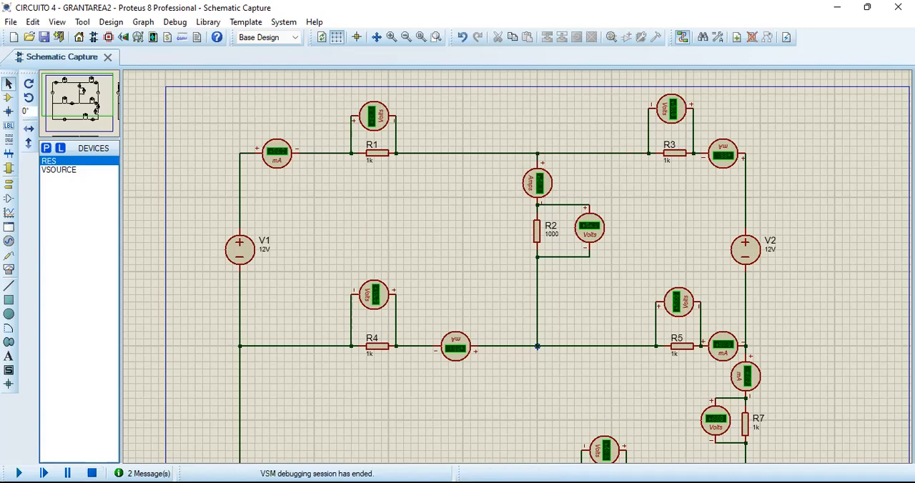
Set the display range of the ammeter above R2 to Milliamps and rerun the simulation.
click(536, 183)
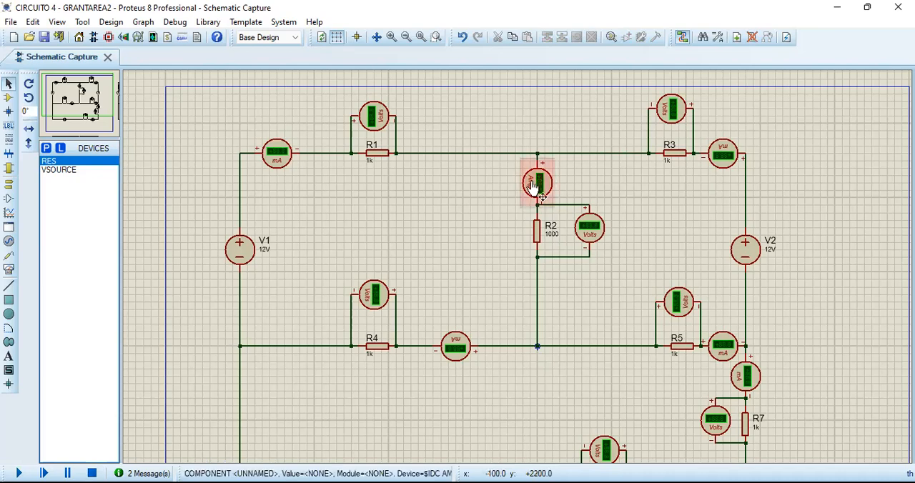
click(532, 186)
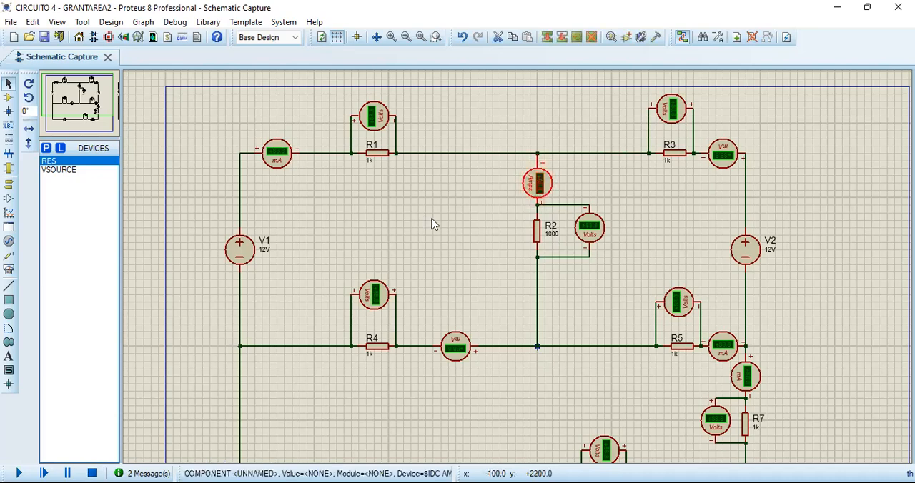
click(433, 196)
click(580, 147)
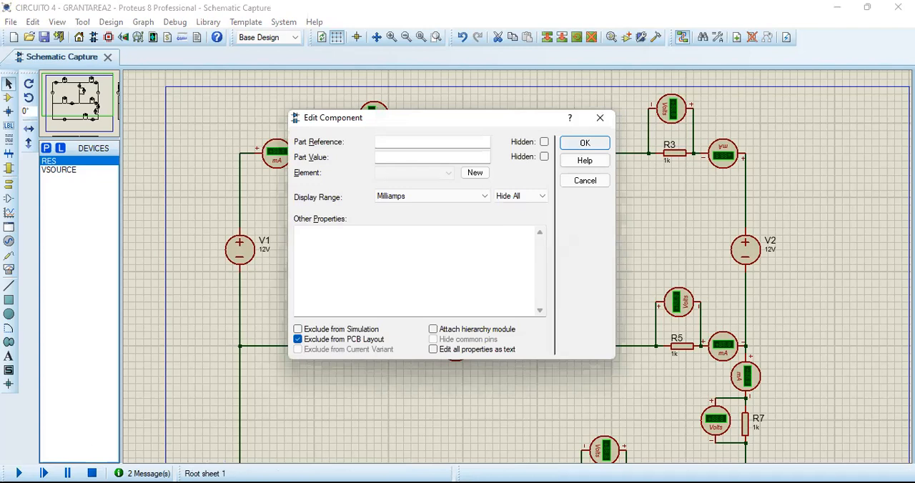
key(Return)
key(F12)
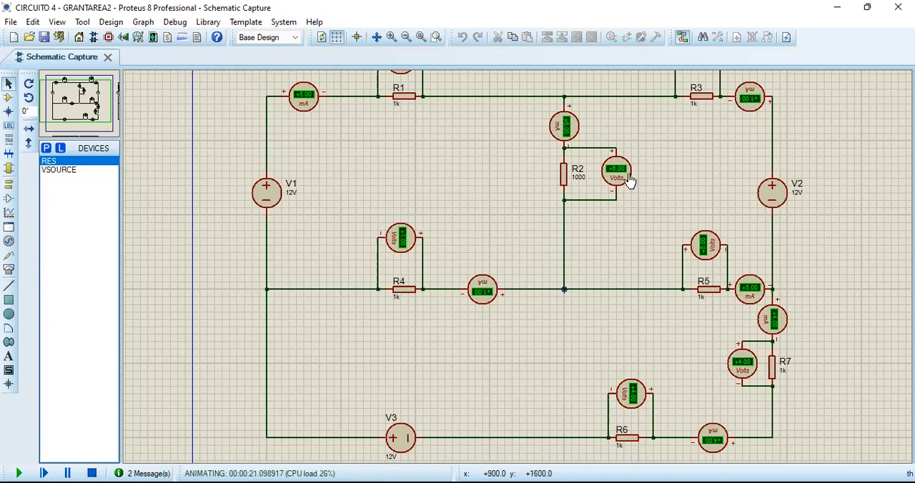
middle_click(863, 271)
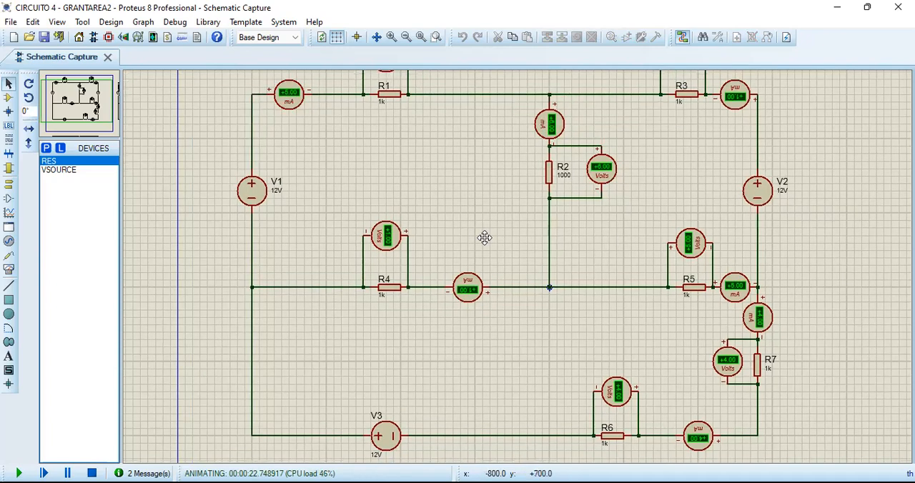
Read the wattmeters on sources V4 to V6 and resistors R8 to R14 in the running power-measurement circuit.
scroll(584, 233, down, 2)
scroll(865, 209, down, 1)
scroll(864, 205, up, 1)
middle_click(593, 175)
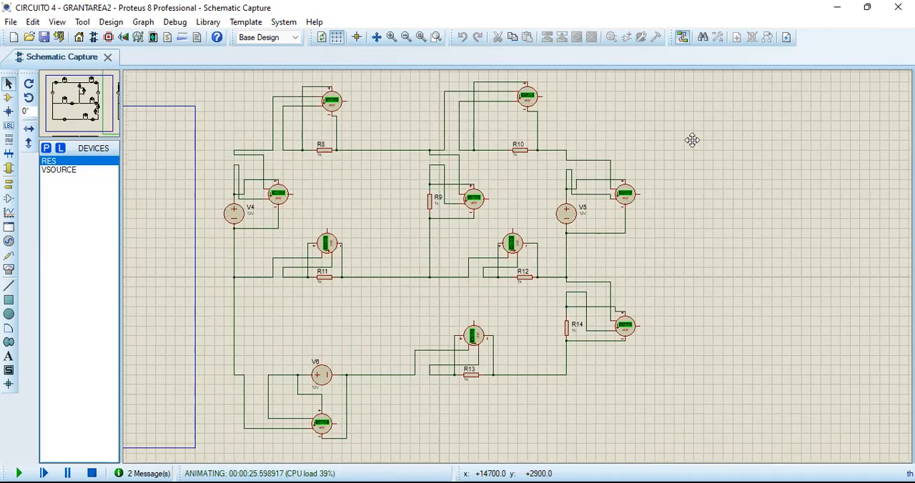
click(710, 131)
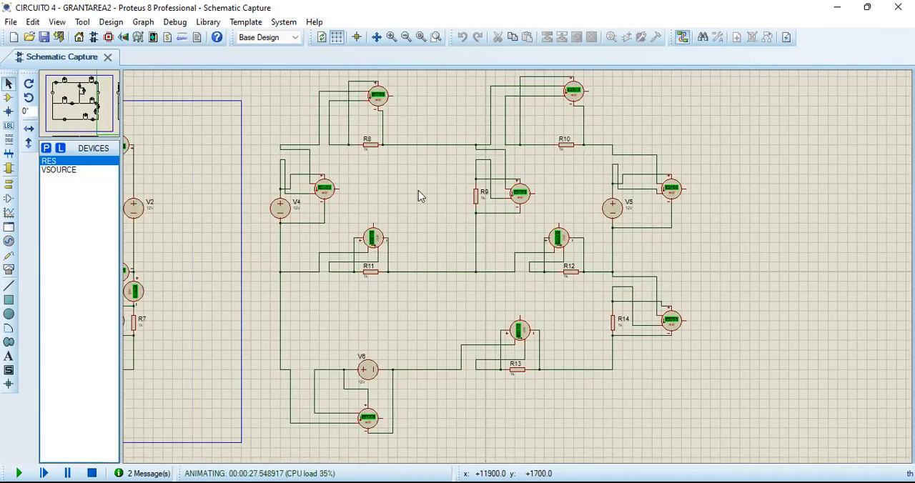
scroll(507, 266, up, 2)
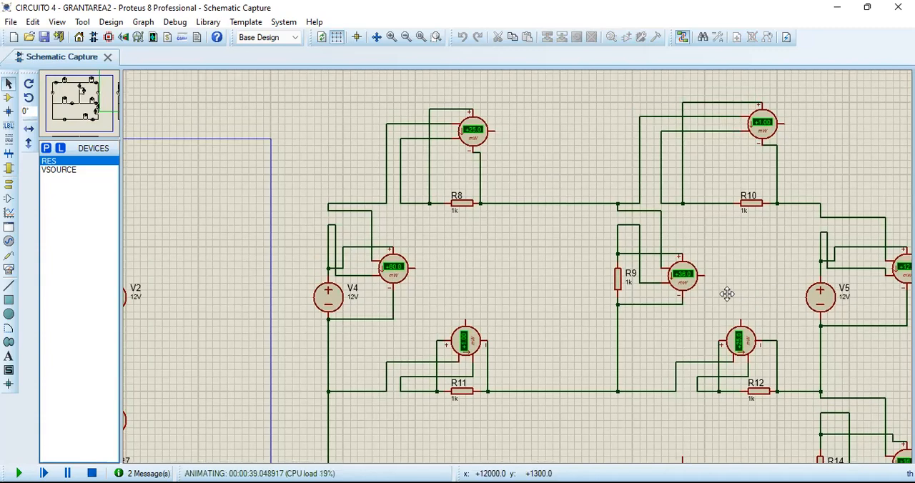
click(727, 294)
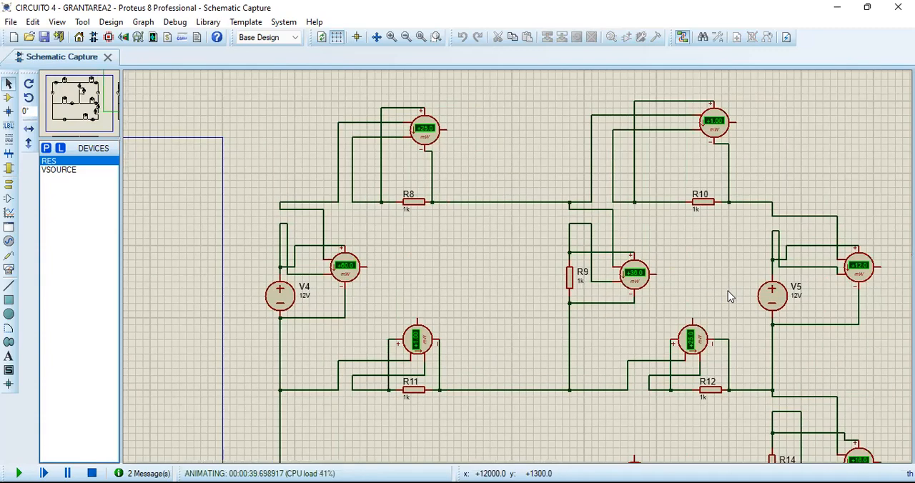
middle_click(542, 411)
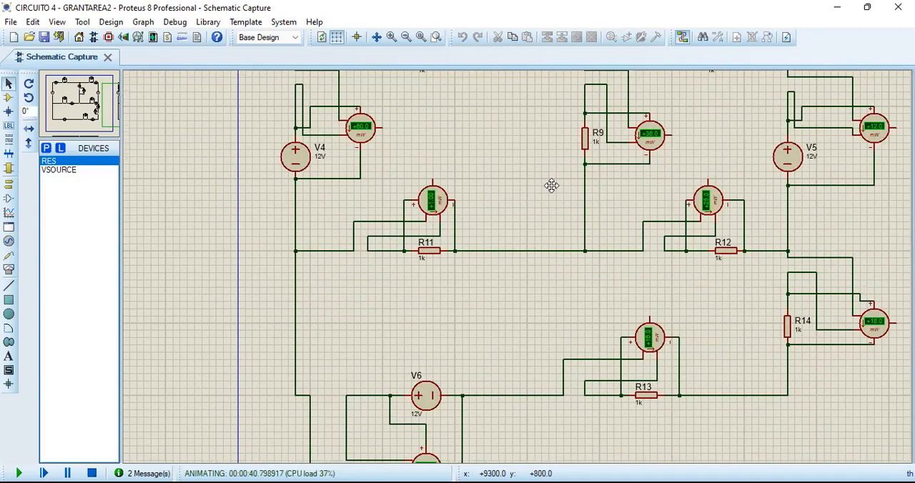
click(552, 186)
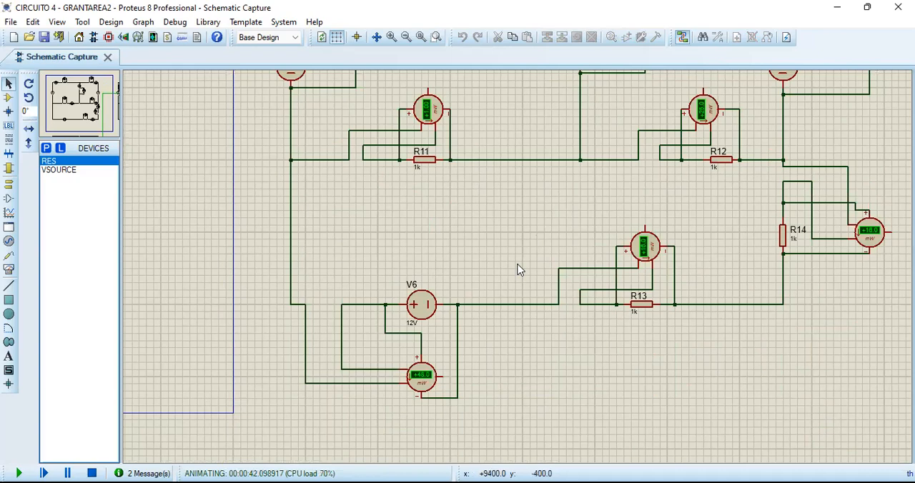
scroll(519, 267, down, 1)
scroll(488, 223, up, 1)
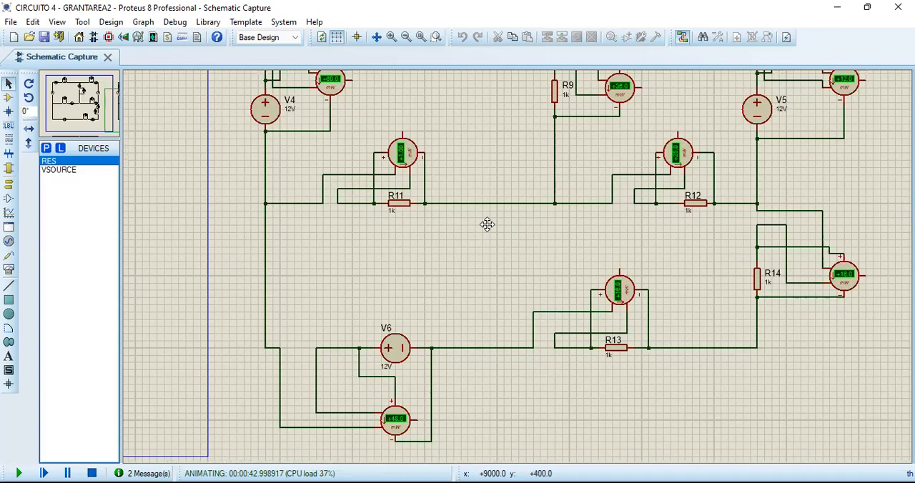
click(474, 326)
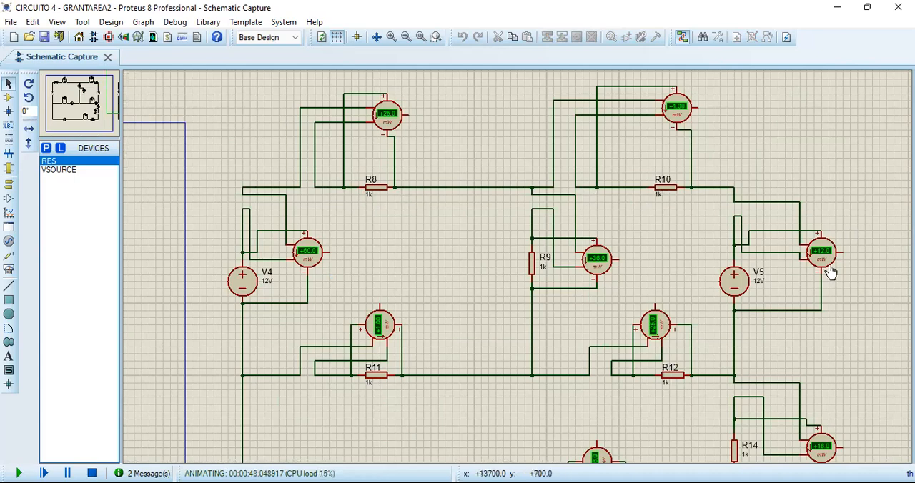
Recheck the wattmeter wiring and readings across the V4 to V6 circuit, and stop the simulation.
middle_click(484, 407)
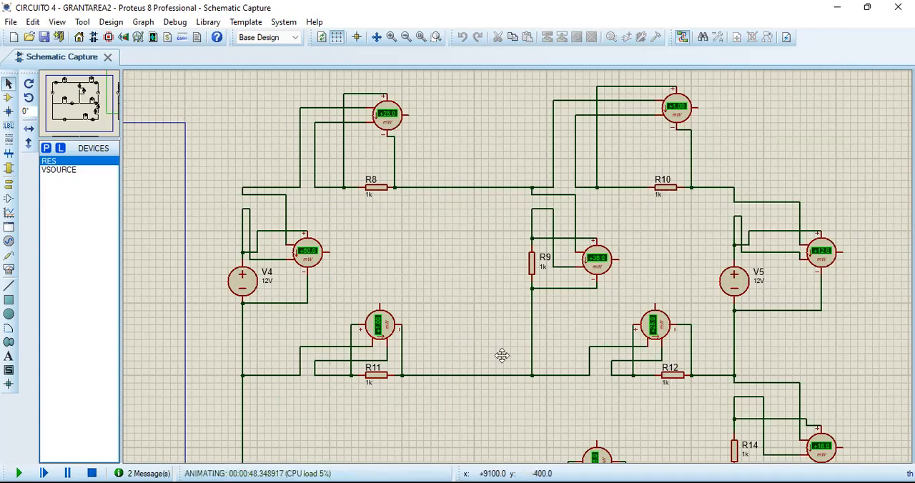
click(523, 300)
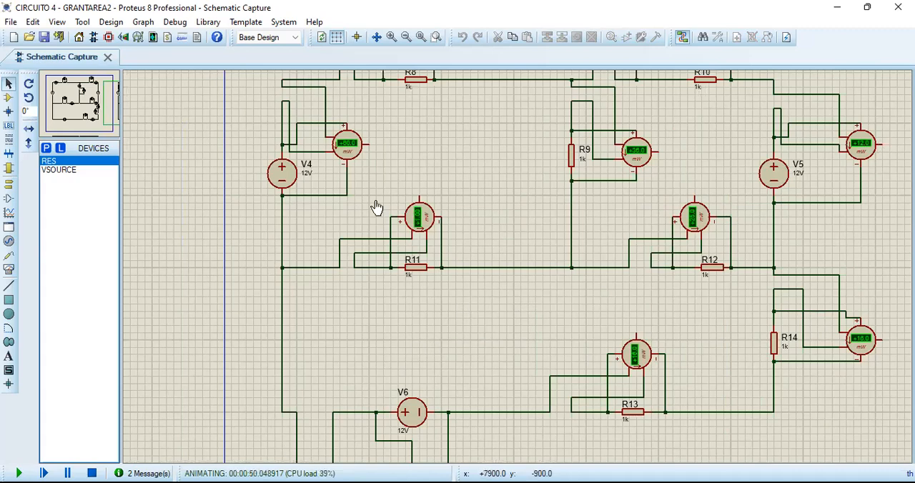
scroll(386, 200, down, 2)
scroll(404, 190, up, 1)
scroll(562, 302, up, 1)
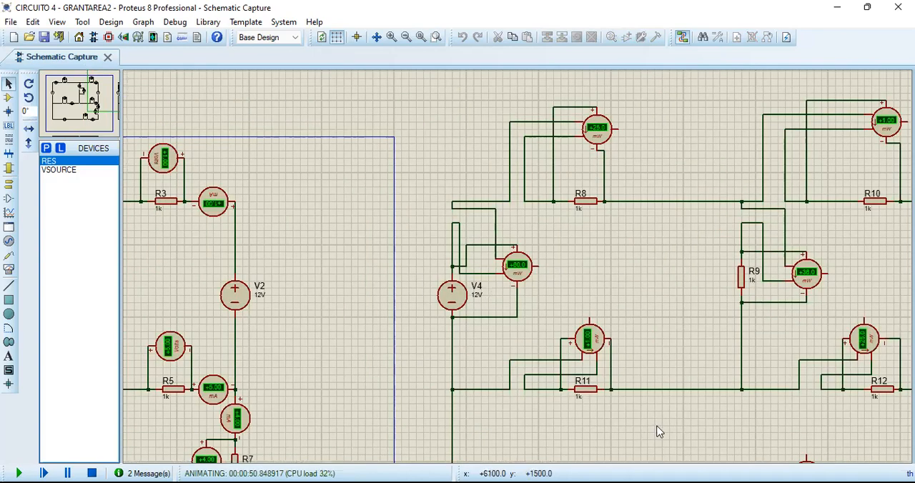
drag(637, 260, 625, 203)
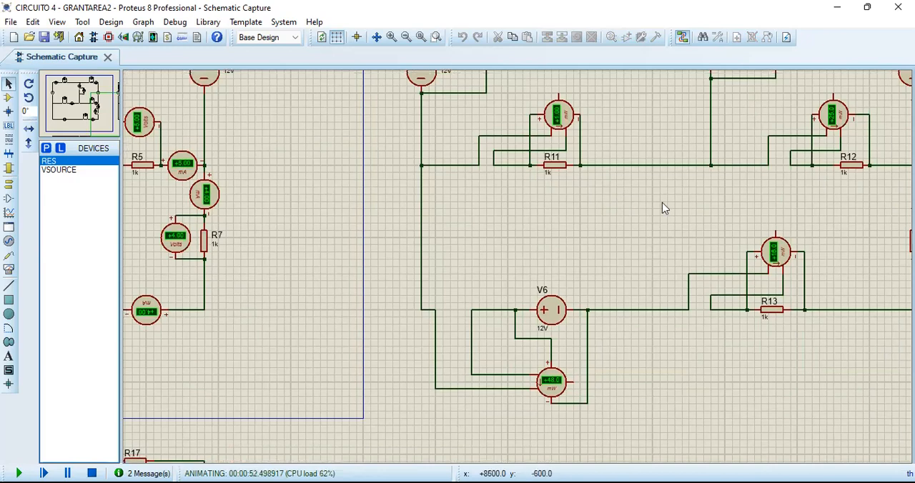
drag(609, 257, 328, 328)
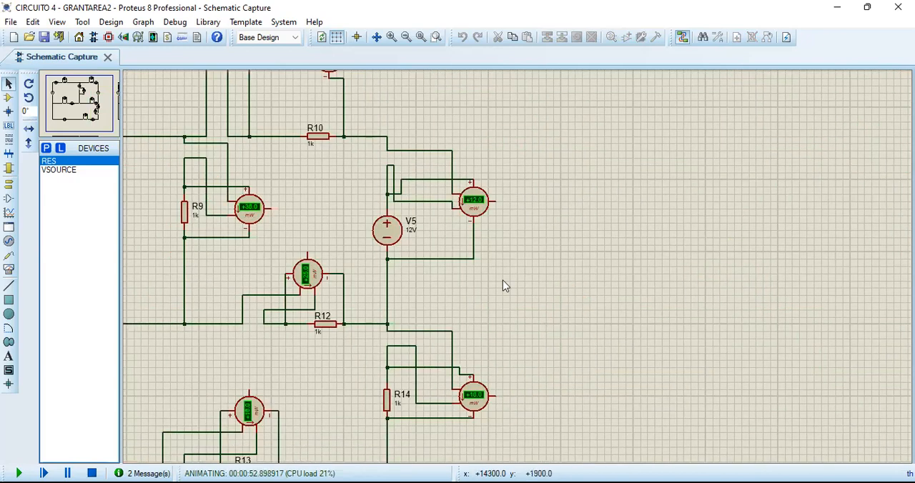
scroll(325, 316, down, 2)
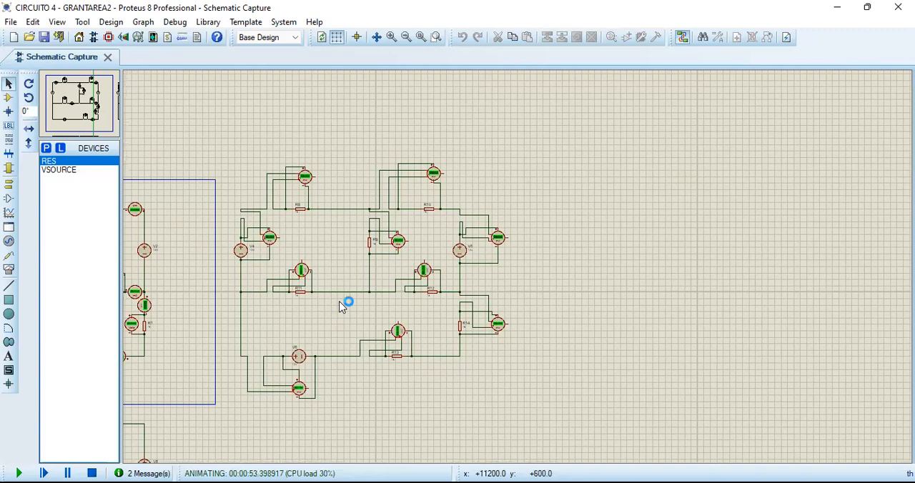
scroll(517, 259, up, 1)
scroll(516, 261, up, 1)
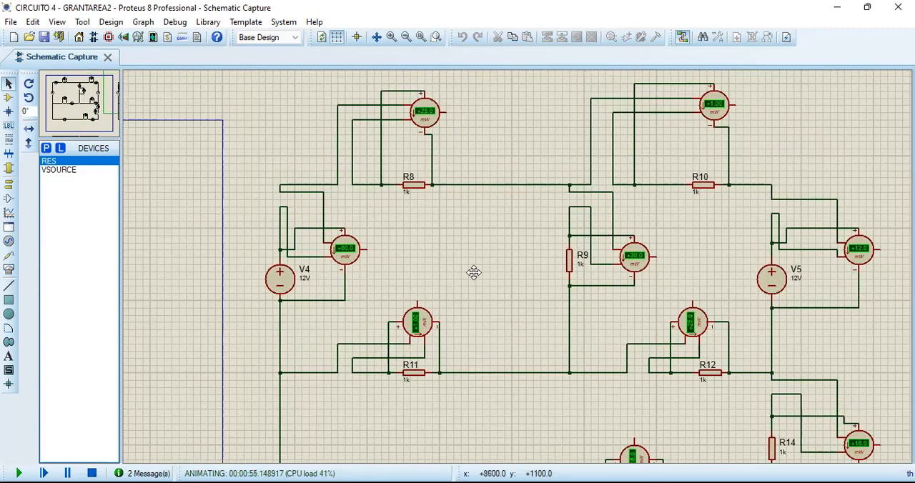
click(466, 262)
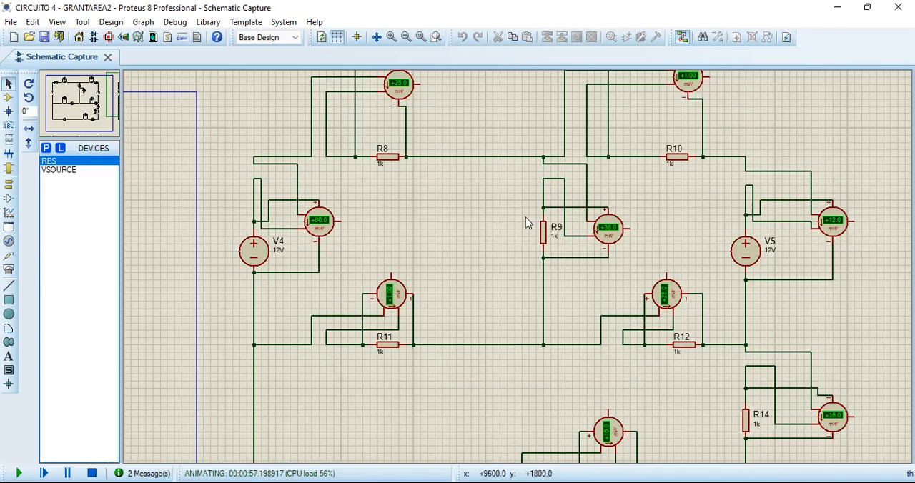
scroll(515, 225, down, 2)
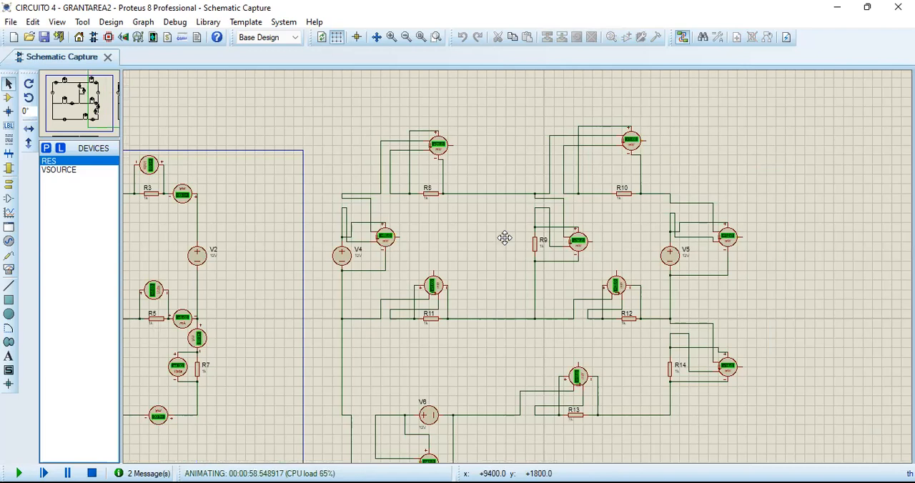
click(528, 192)
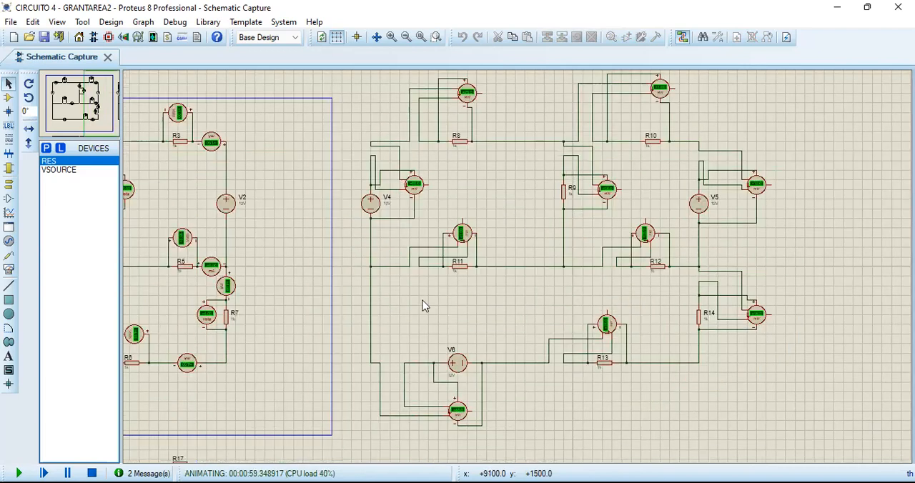
click(92, 473)
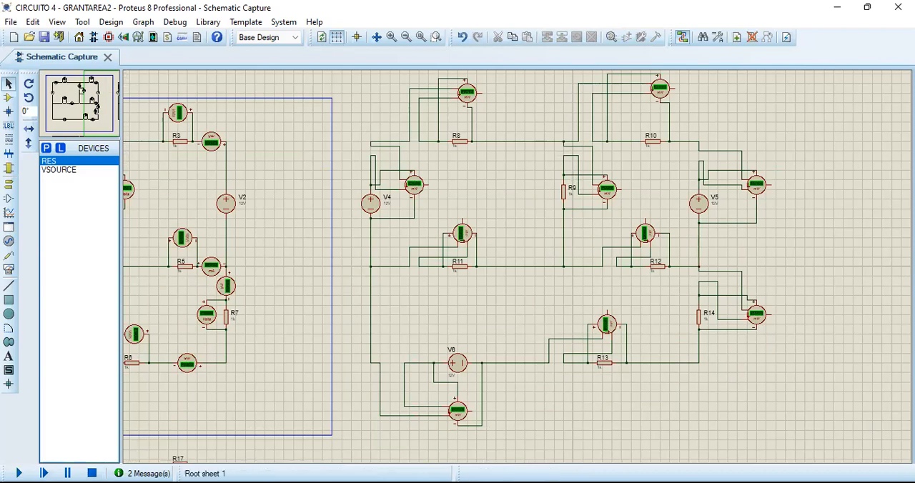
Switch to the Word report and review the Circuito 4 table's voltage, current, delivered-power and consumed-power entries.
key(alt+Tab)
scroll(602, 220, down, 1)
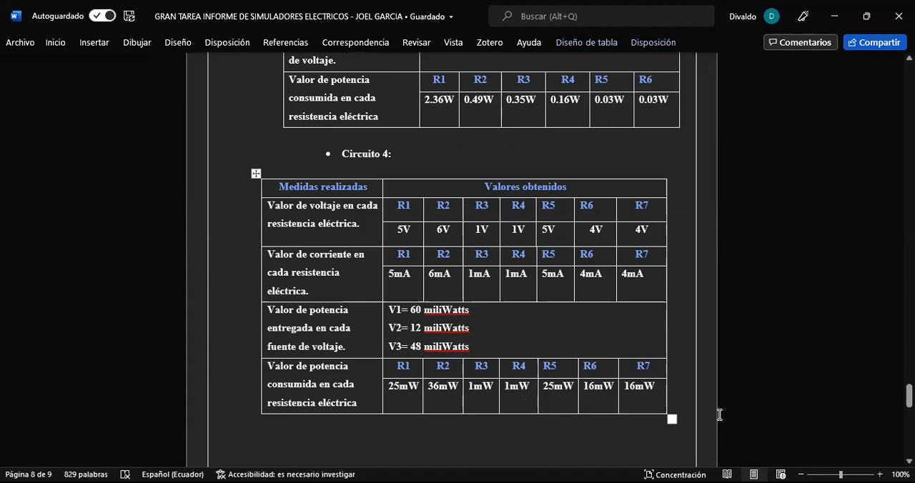
click(599, 400)
click(602, 397)
click(555, 296)
click(650, 230)
drag(645, 407, 424, 213)
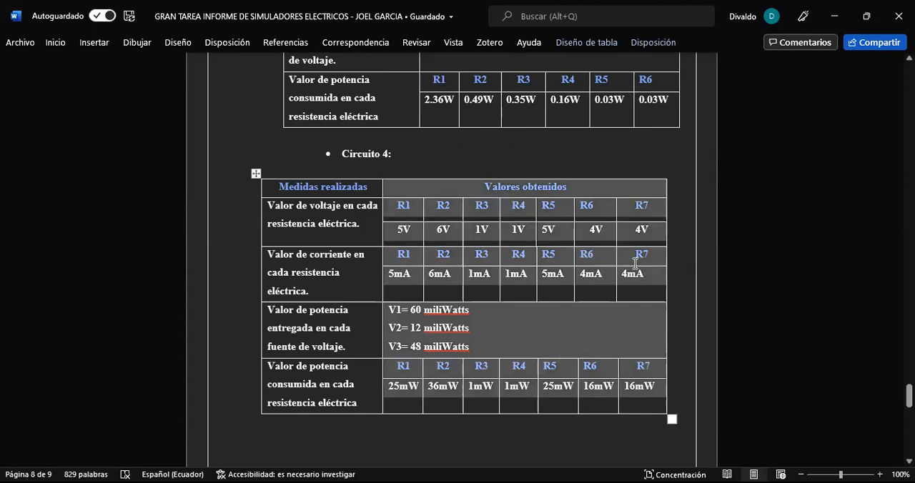
key(Up)
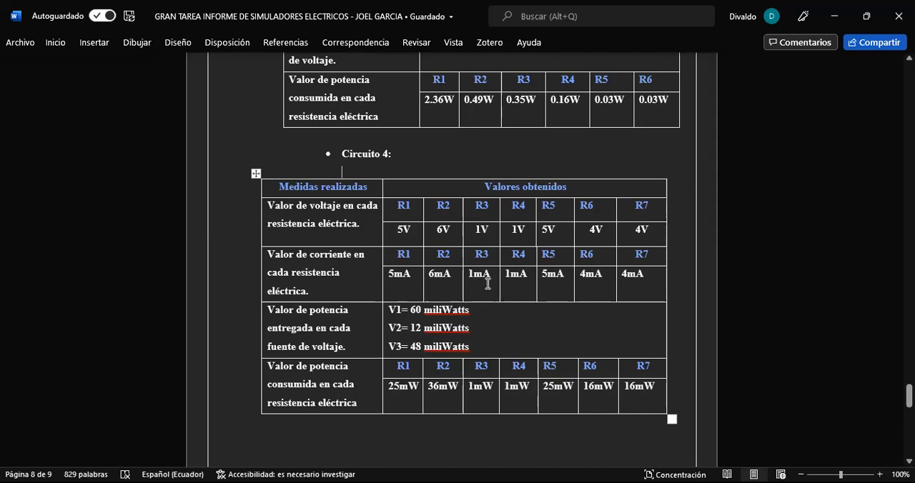
Check the delivered-power entries for sources V1, V2 and V3 in the Circuito 4 table.
click(474, 348)
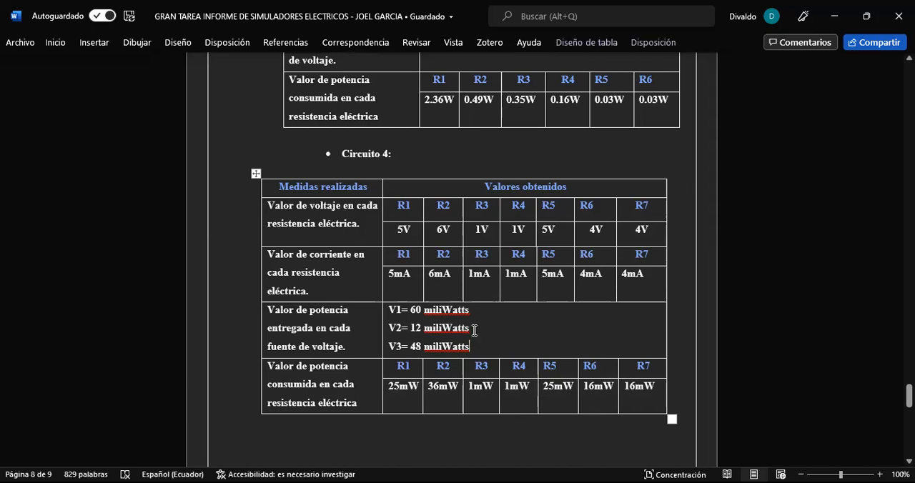
drag(410, 304, 473, 323)
click(473, 322)
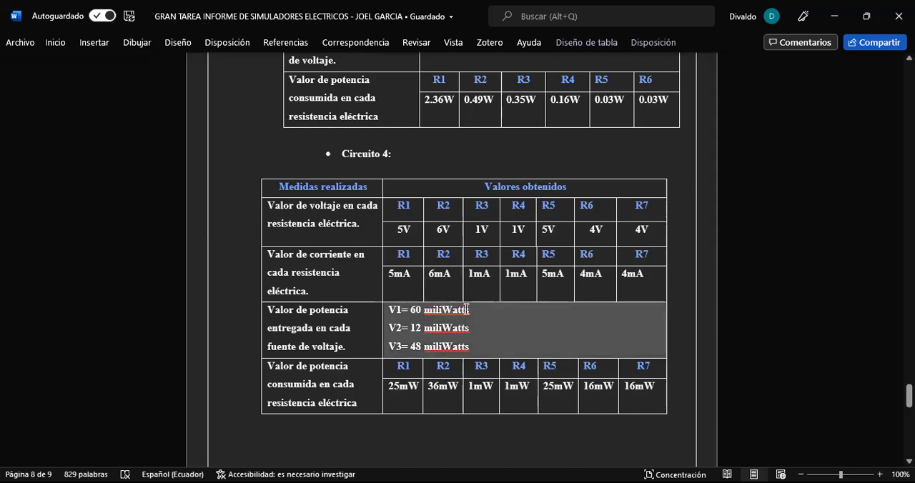
click(392, 310)
drag(386, 325, 539, 360)
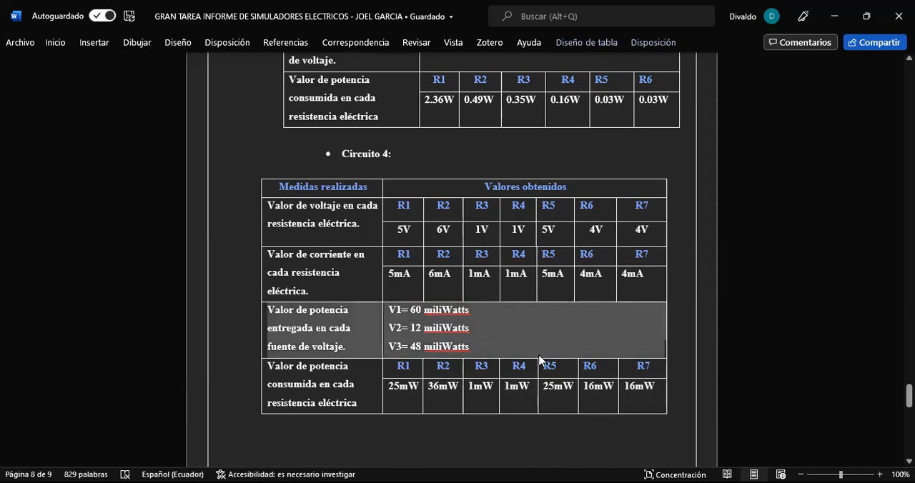
click(390, 309)
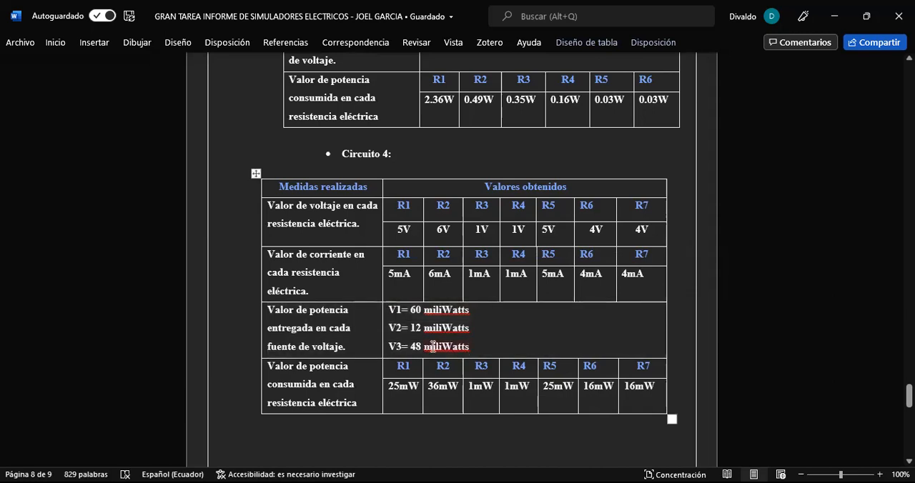
double_click(433, 347)
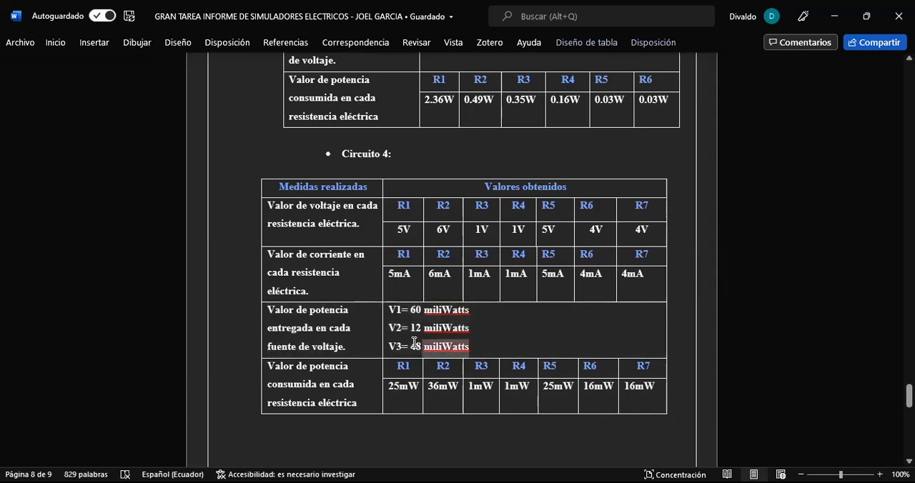
click(517, 336)
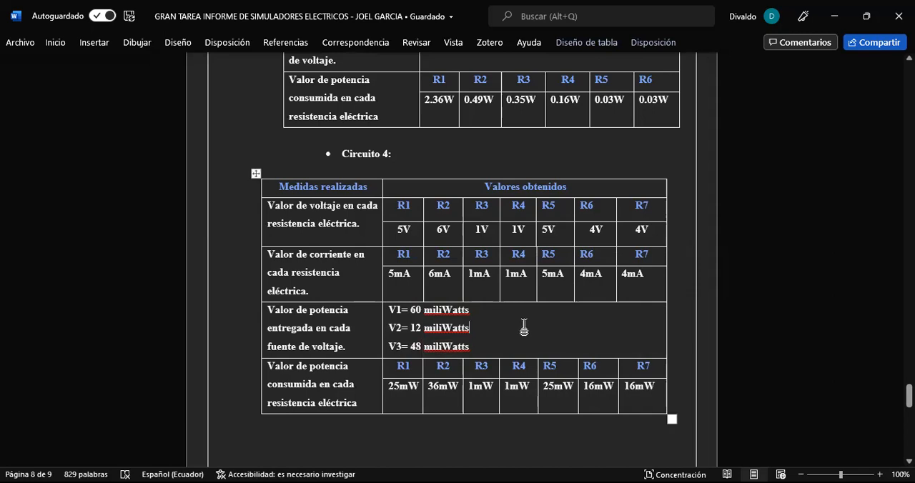
Review the Circuito 3 measurement table and compare it with the Circuito 4 table below it.
scroll(521, 317, down, 1)
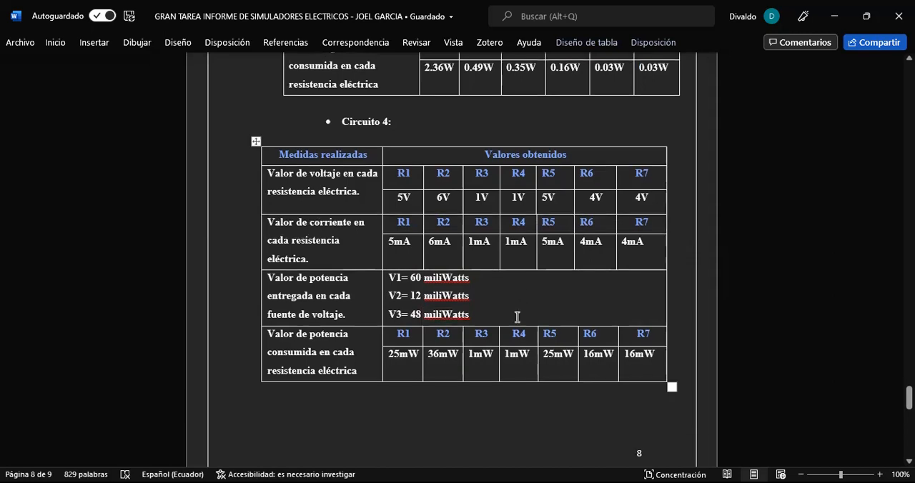
scroll(535, 316, up, 2)
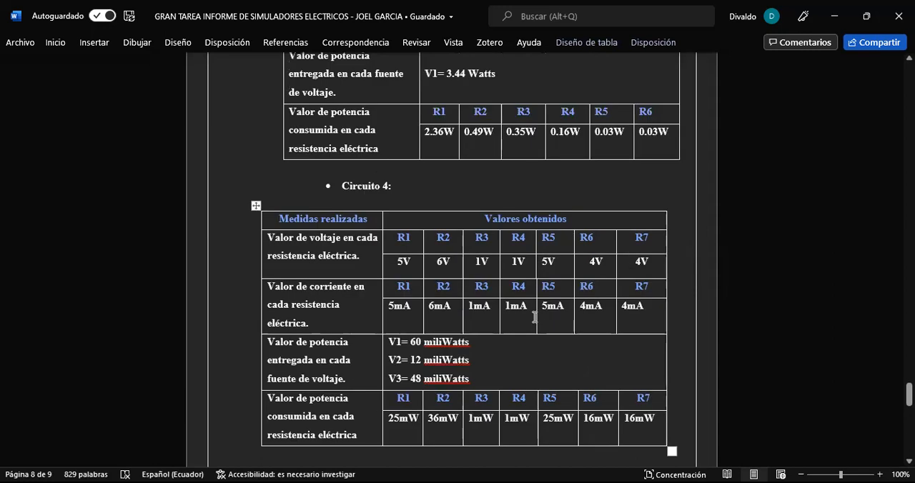
scroll(515, 294, up, 2)
scroll(500, 286, up, 3)
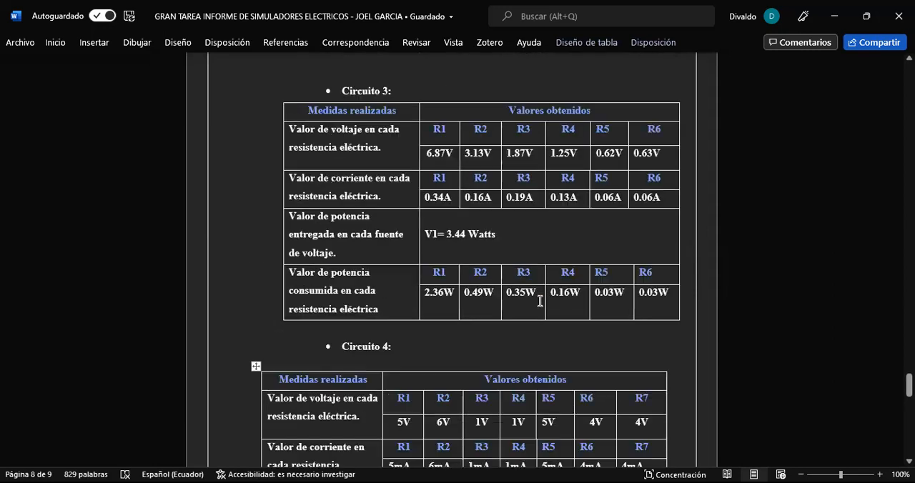
scroll(365, 218, up, 3)
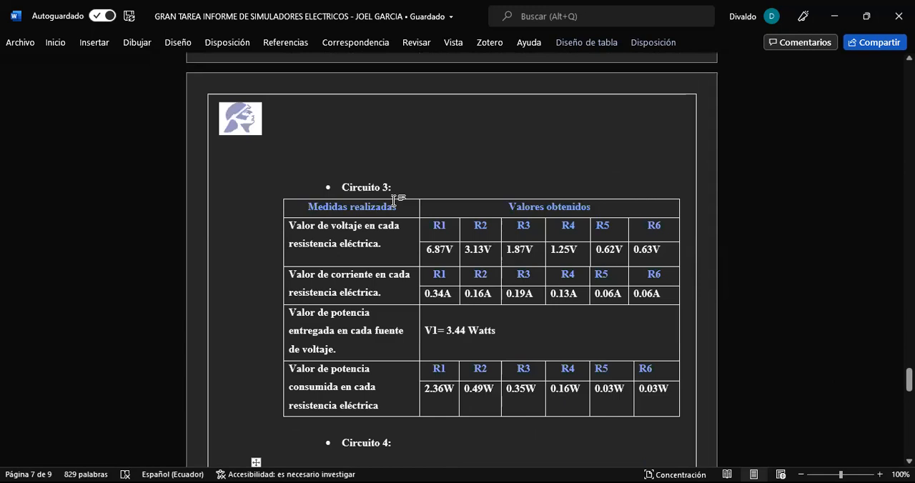
scroll(394, 202, down, 3)
scroll(394, 203, down, 3)
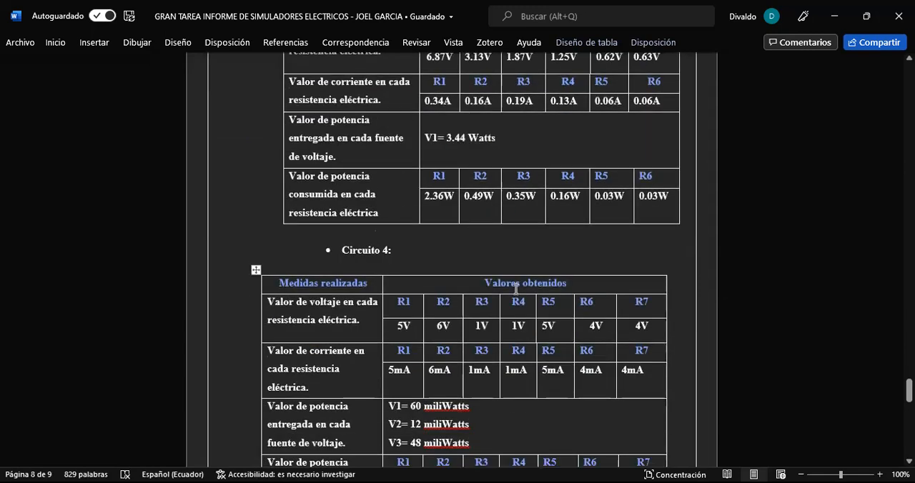
scroll(516, 288, down, 2)
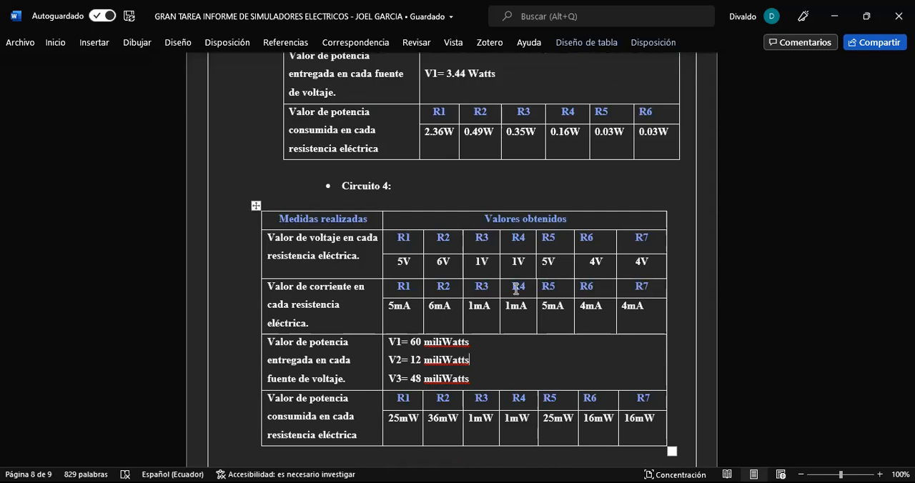
click(499, 373)
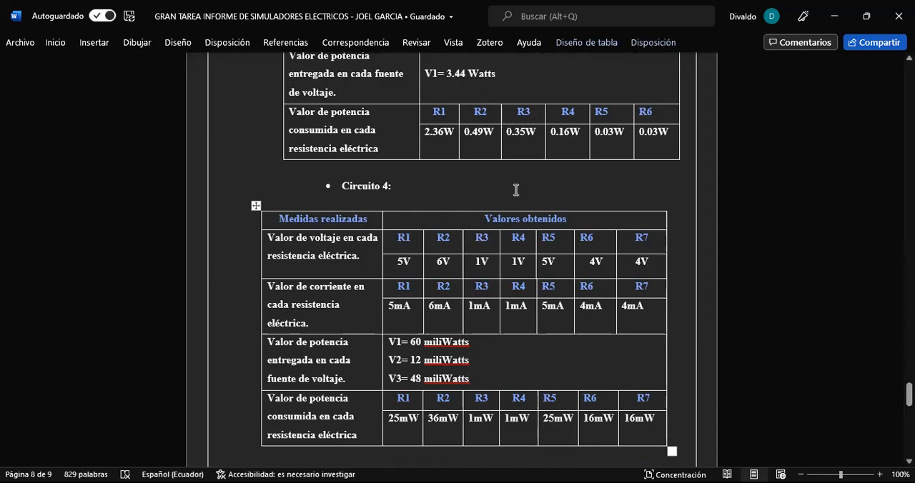
scroll(511, 220, down, 1)
scroll(522, 207, up, 1)
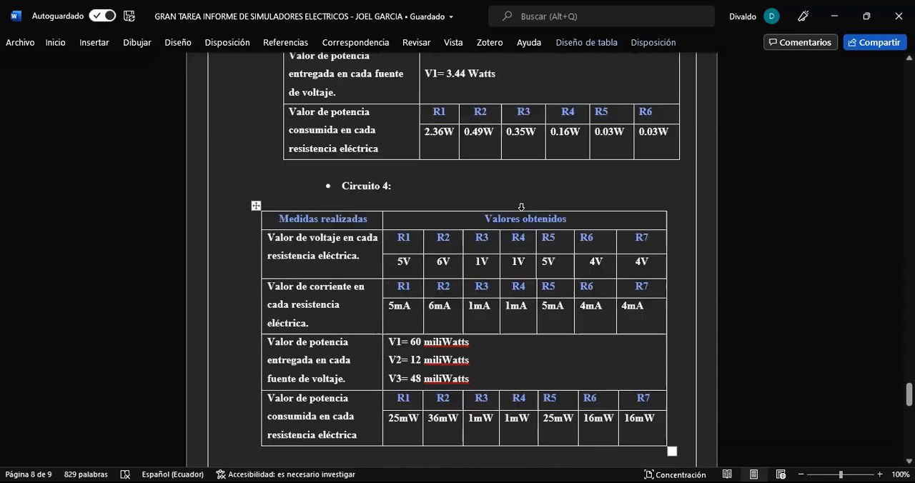